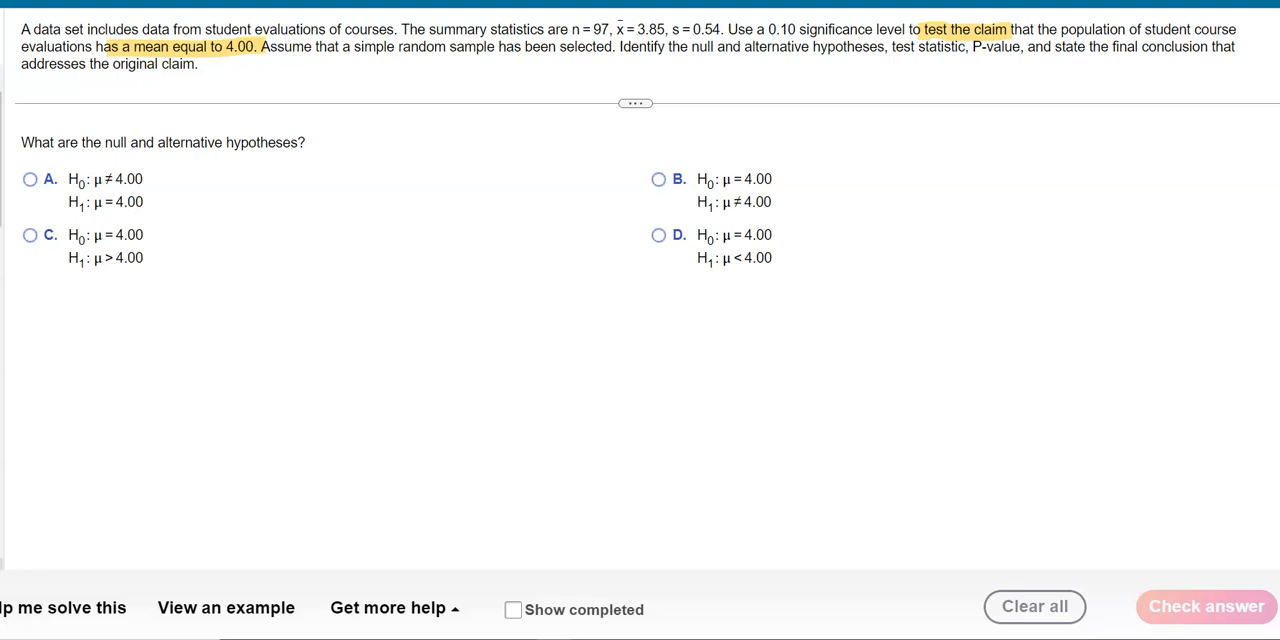
Handwrite H0: μ = 4.00 (claim) and H1: μ ≠ 4.00 beside the answer choices, then clear the annotations
mouse_move(934, 204)
mouse_down()
mouse_move(966, 177)
mouse_move(974, 194)
mouse_move(1008, 181)
mouse_move(1009, 192)
mouse_move(1040, 186)
mouse_move(1038, 198)
mouse_move(1060, 197)
mouse_move(1066, 175)
mouse_move(1084, 197)
mouse_move(1090, 175)
mouse_move(1138, 198)
mouse_up()
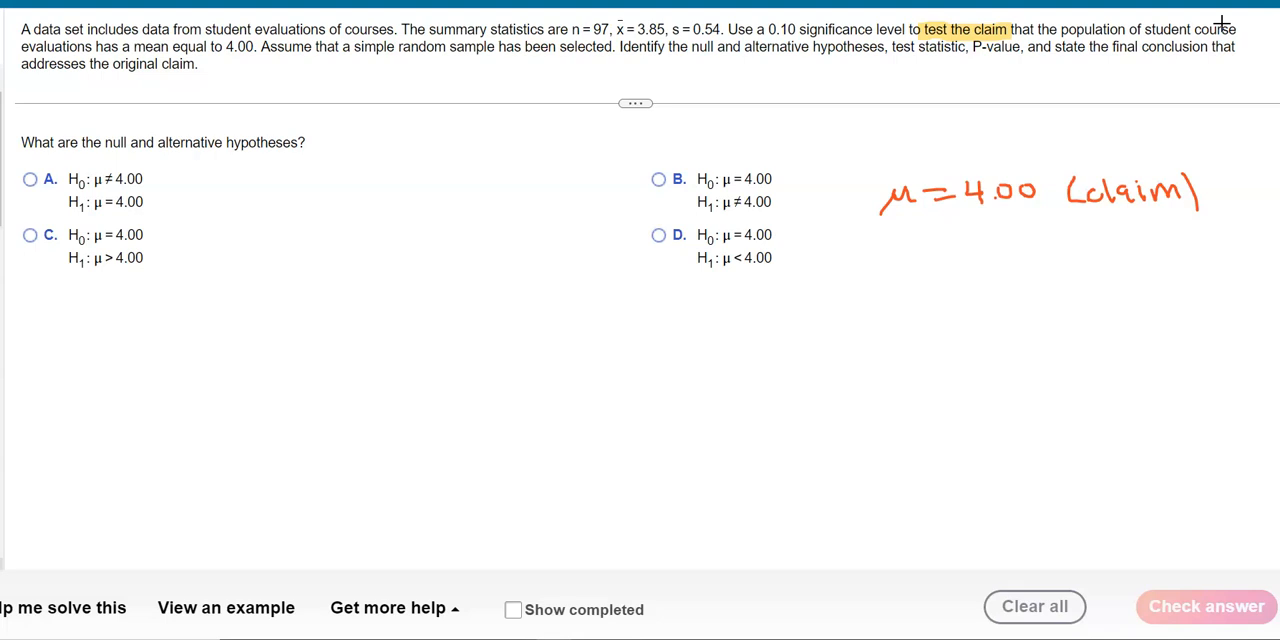
mouse_move(820, 183)
mouse_down()
mouse_move(827, 211)
mouse_move(850, 197)
mouse_move(862, 206)
mouse_up()
mouse_move(829, 255)
mouse_down()
mouse_move(832, 277)
mouse_move(854, 269)
mouse_move(861, 284)
mouse_up()
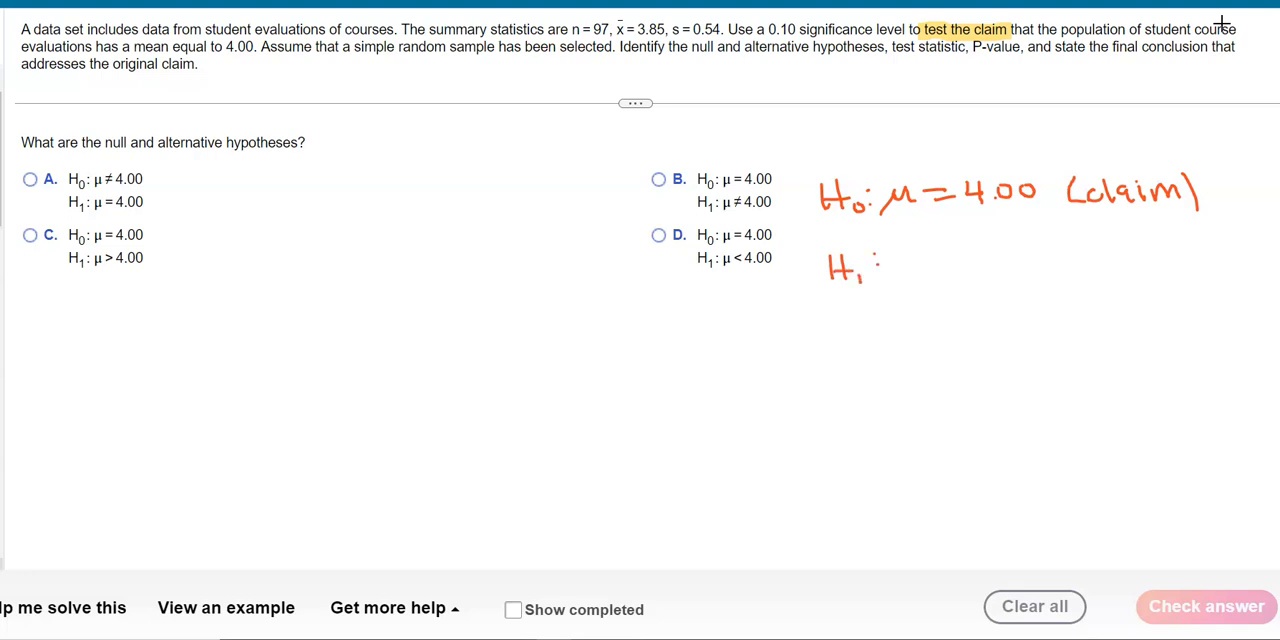
mouse_move(898, 274)
mouse_down()
mouse_move(930, 258)
mouse_move(956, 261)
mouse_move(934, 273)
mouse_move(950, 283)
mouse_move(1000, 267)
mouse_move(994, 279)
mouse_move(1030, 266)
mouse_move(1025, 253)
mouse_move(1046, 256)
mouse_up()
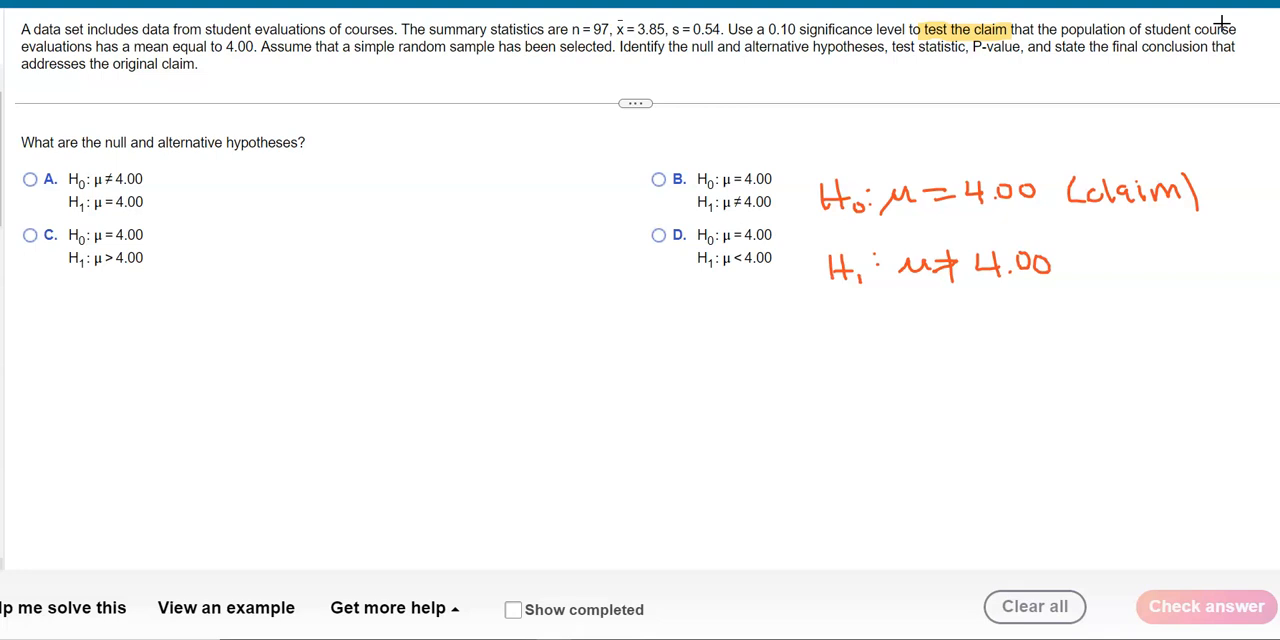
key(Escape)
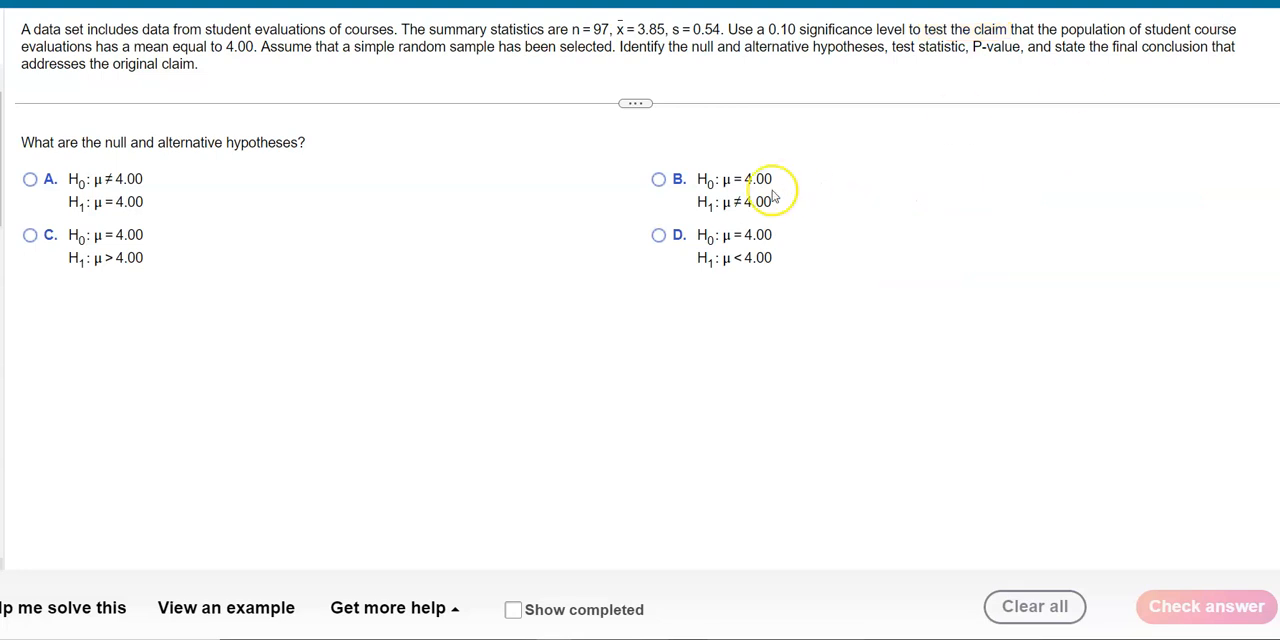
Answer the hypotheses question with choice B (H0: μ = 4.00, H1: μ ≠ 4.00), check it and dismiss the feedback
click(659, 179)
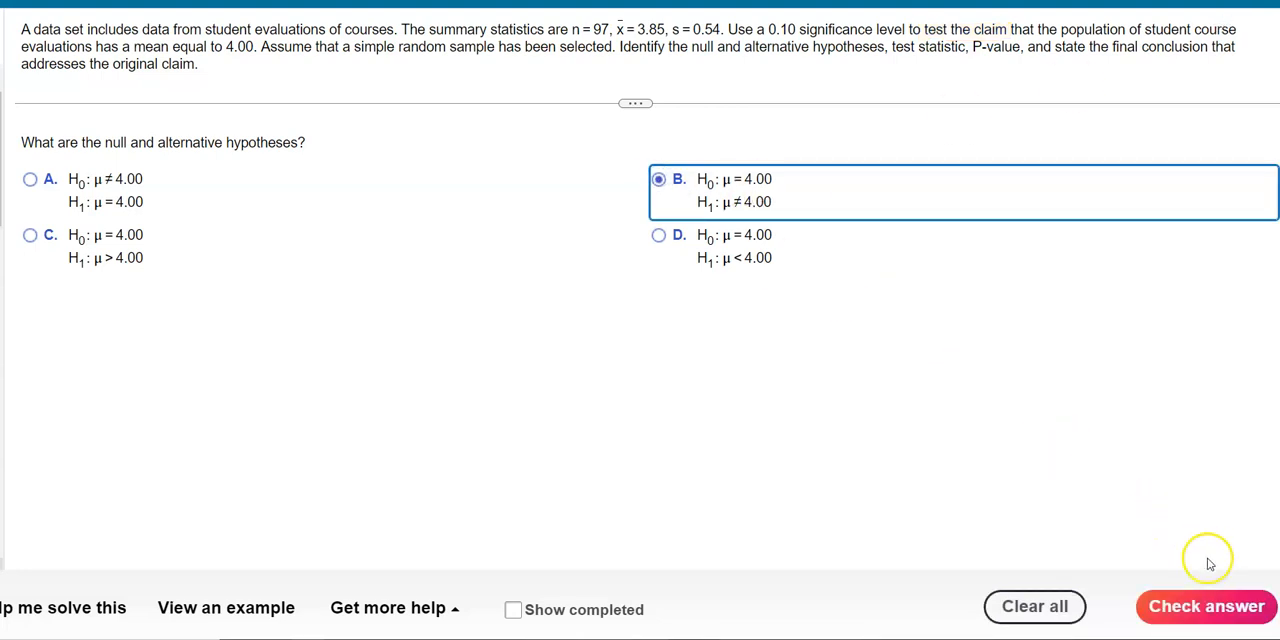
click(1217, 606)
click(645, 340)
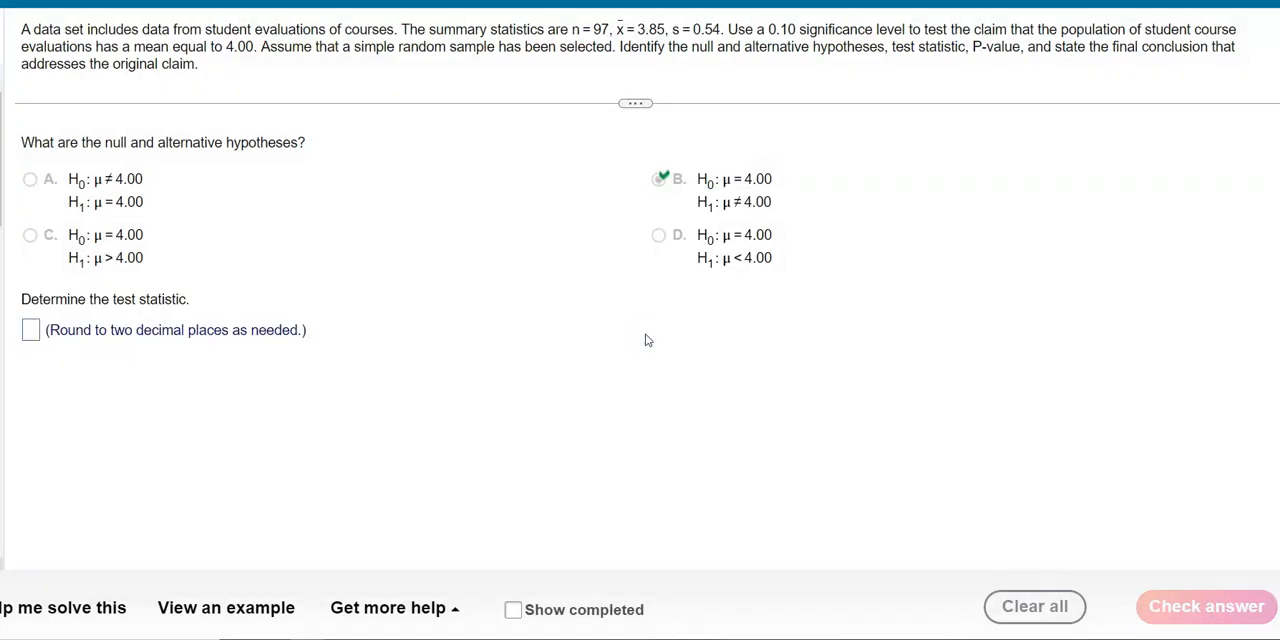
click(651, 339)
Open StatCrunch and start a one-sample T Stats procedure with summary data
click(433, 612)
click(418, 466)
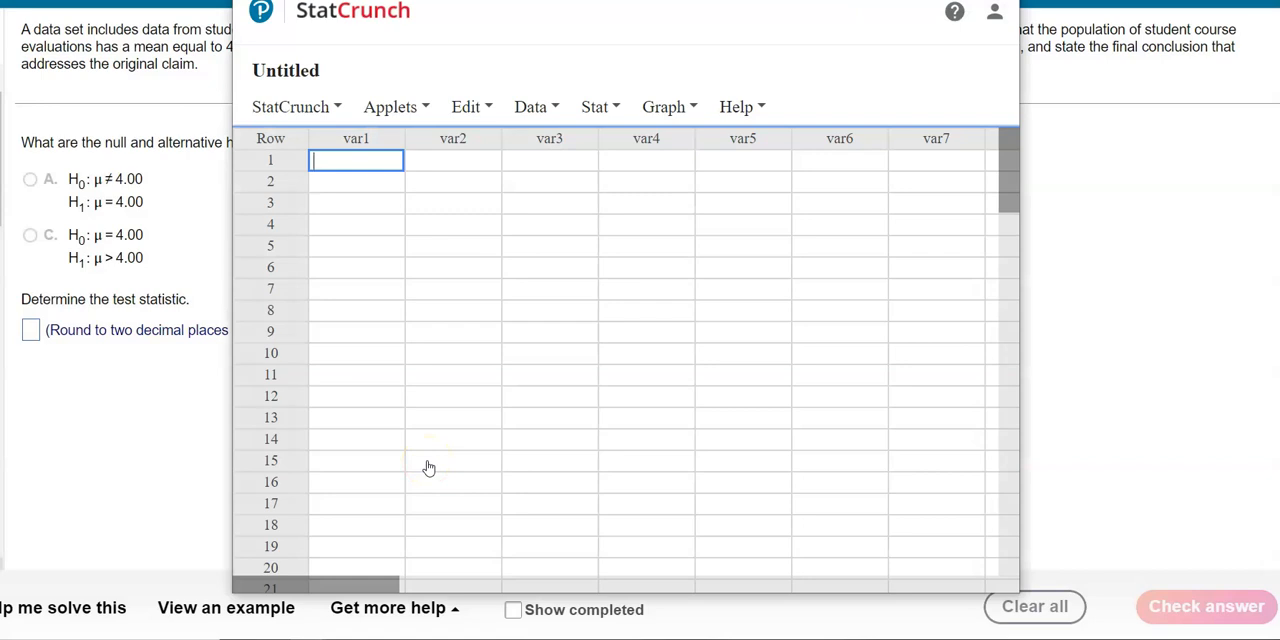
click(598, 107)
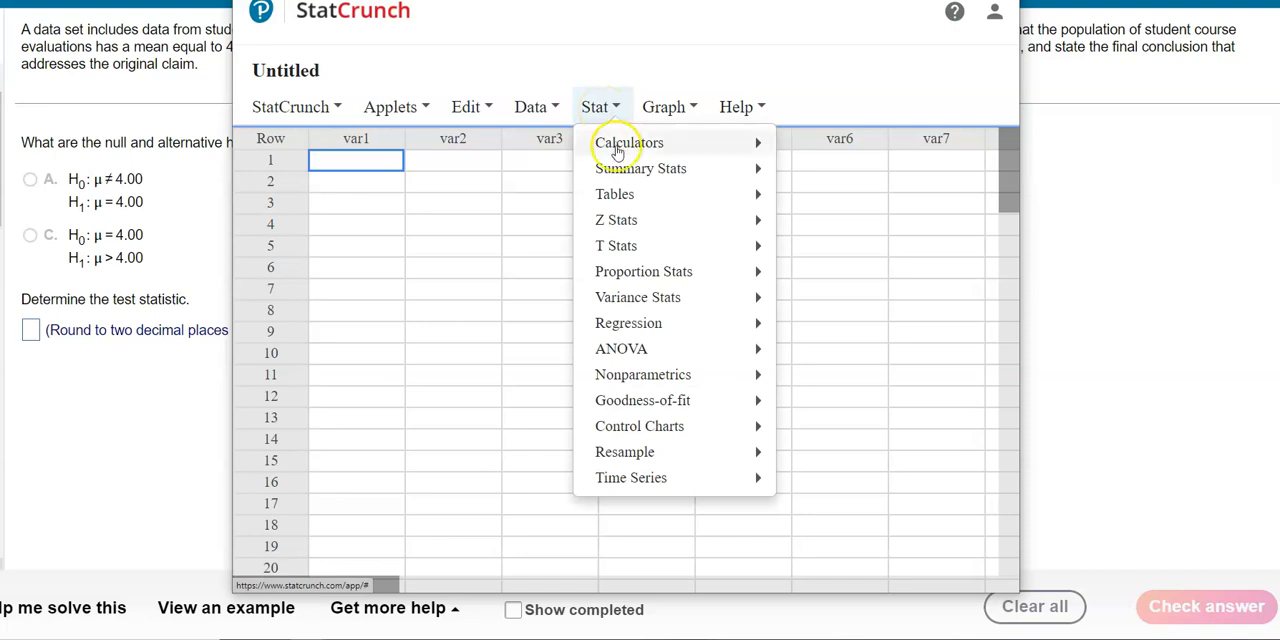
mouse_move(632, 252)
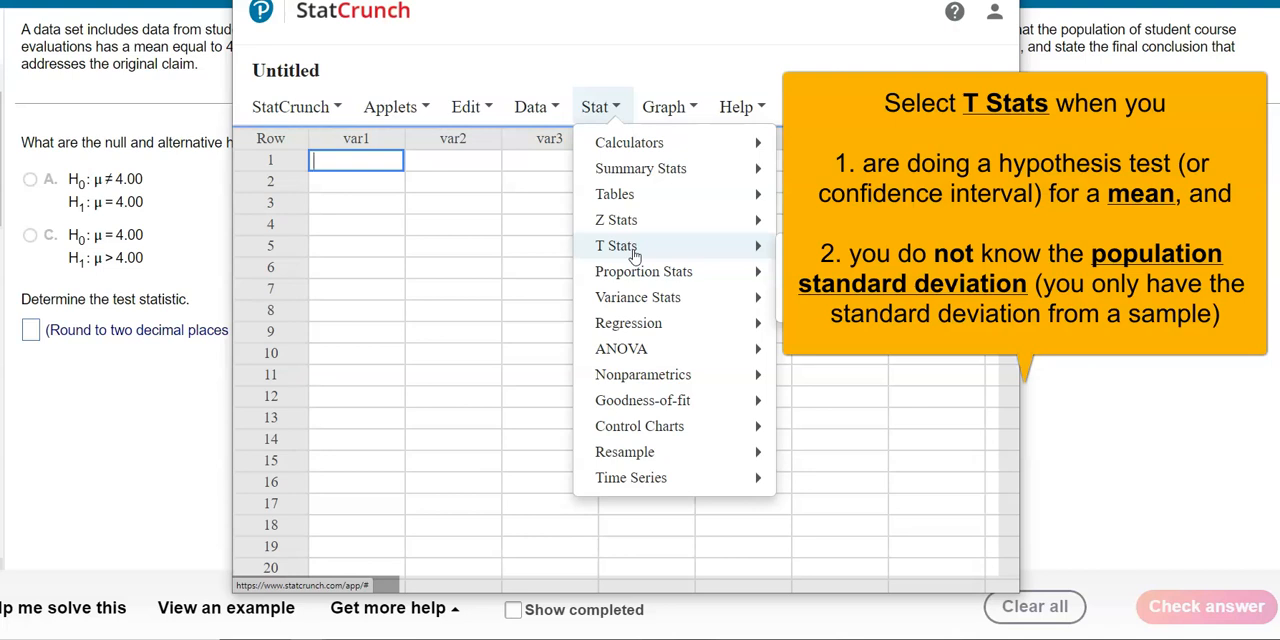
click(623, 252)
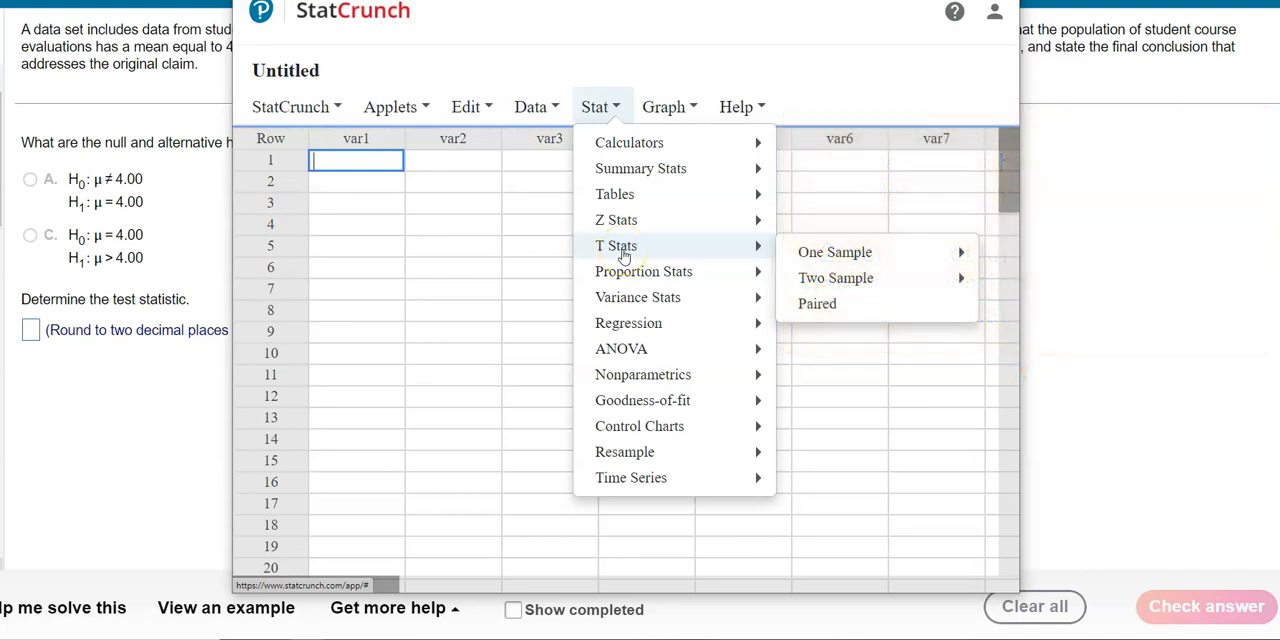
click(828, 256)
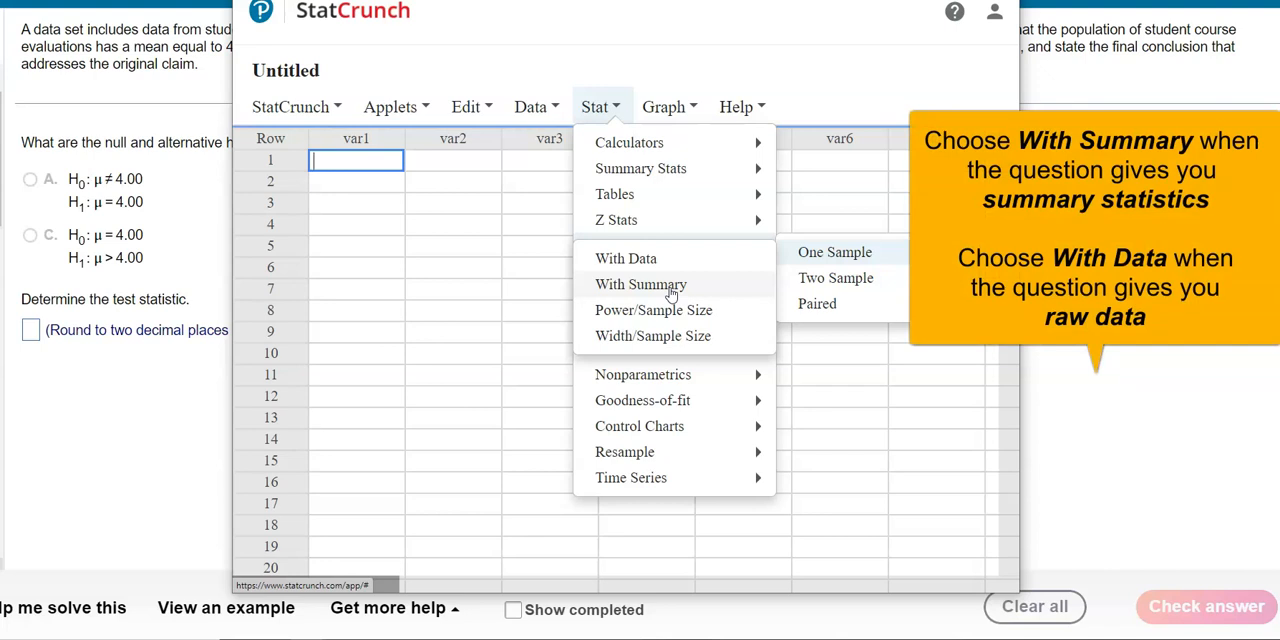
click(671, 288)
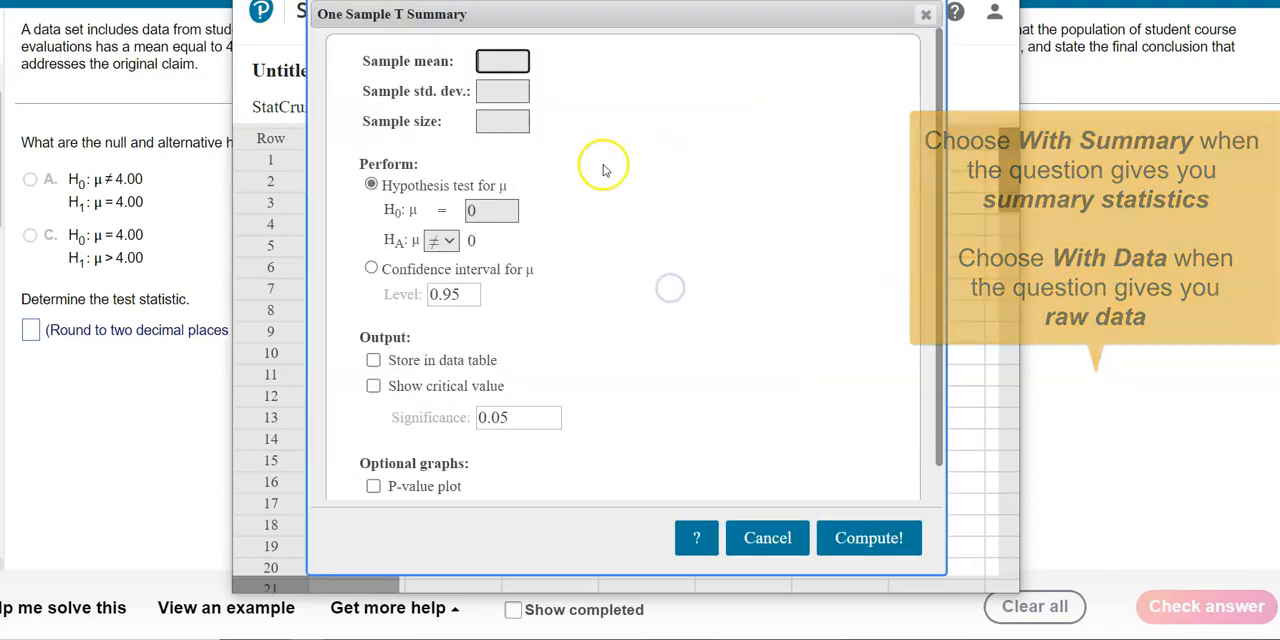
Enter the problem's summary statistics: sample mean 3.85, sample standard deviation 0.54 and sample size 97
drag(428, 0, 683, 79)
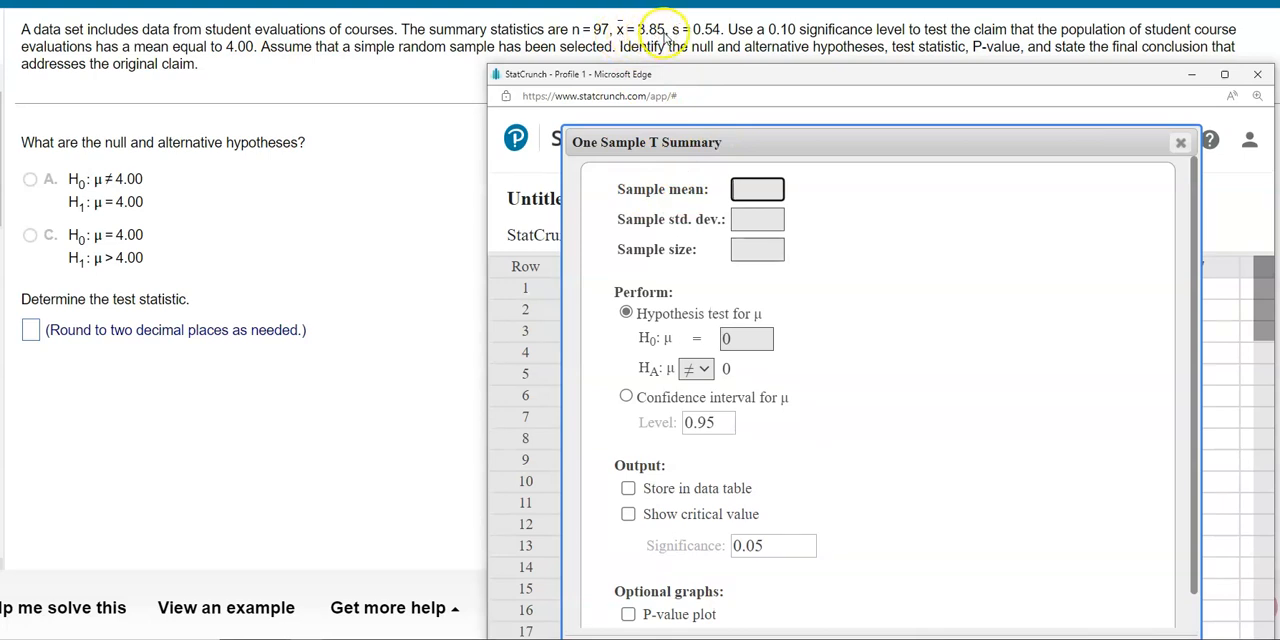
text(3.85)
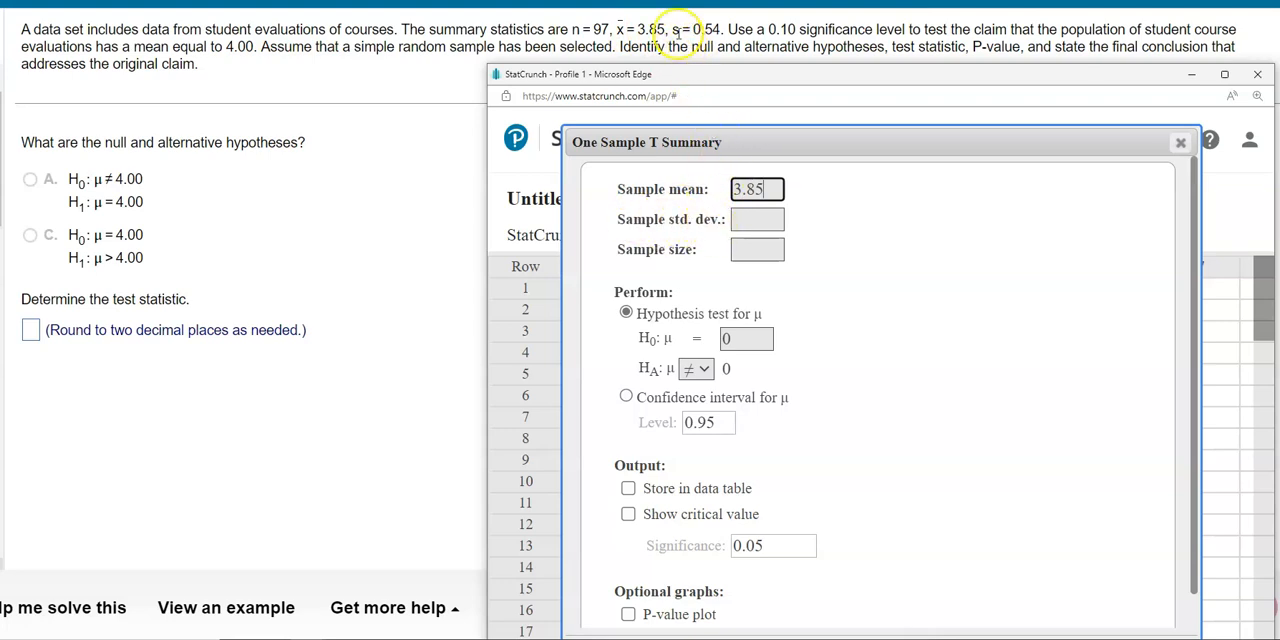
click(765, 219)
text(0.54)
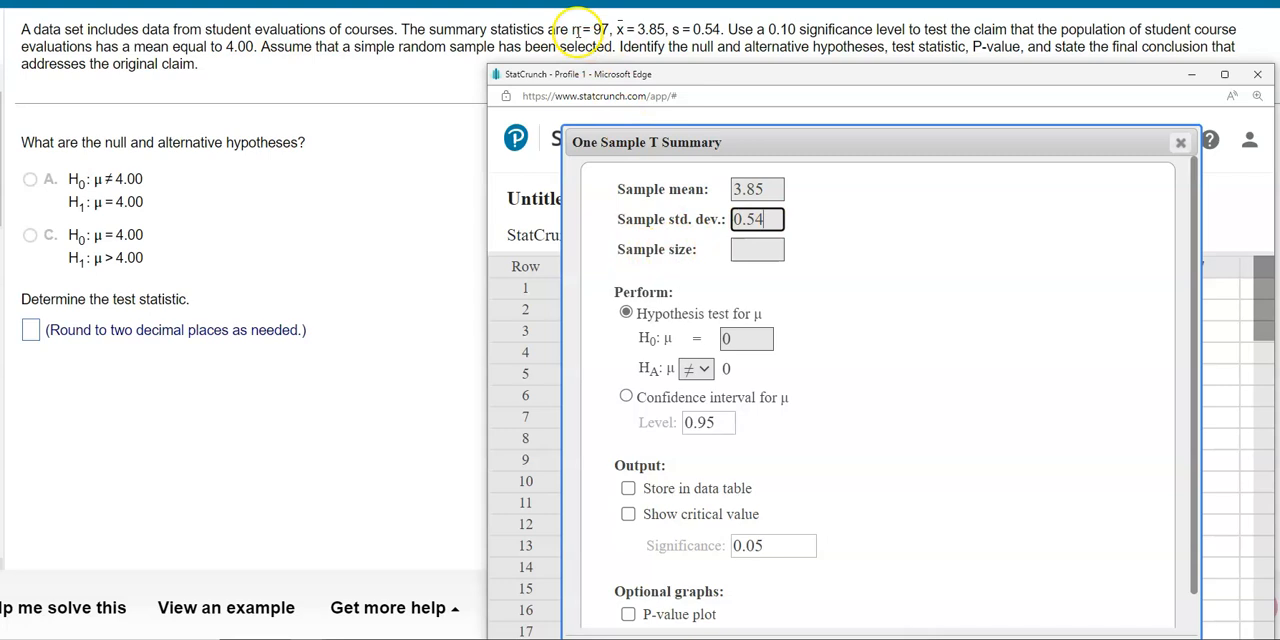
click(764, 253)
text(97)
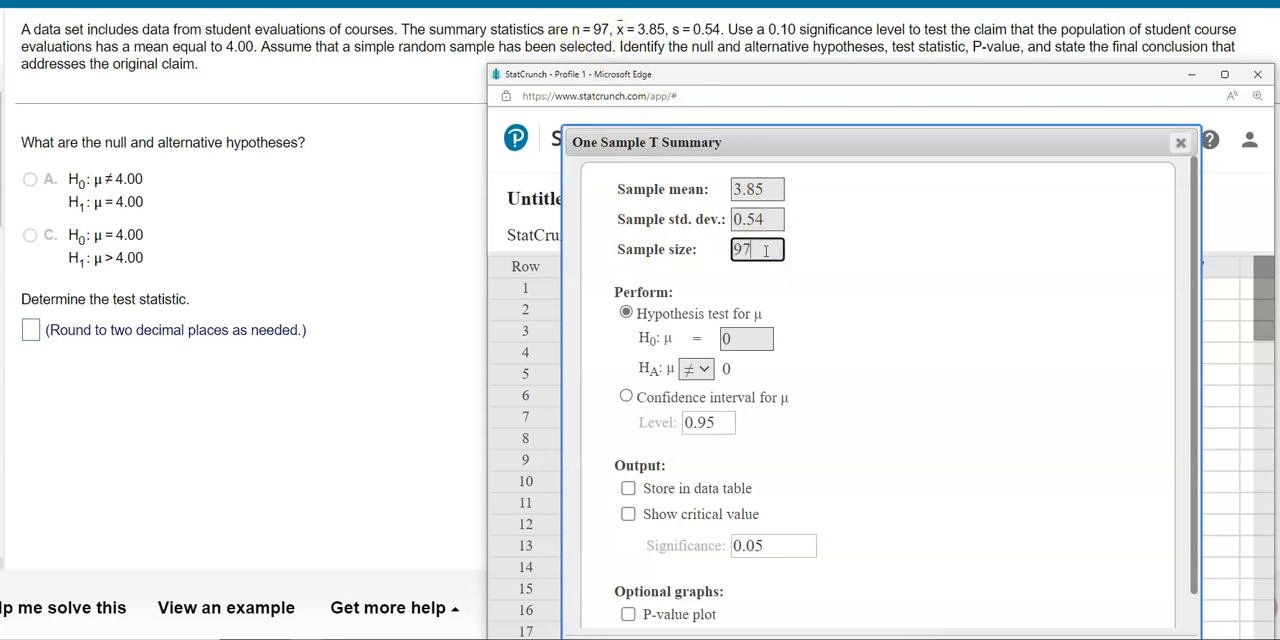
Choose the hypothesis test for μ and set the null hypothesis mean to 4.00
click(627, 313)
click(752, 340)
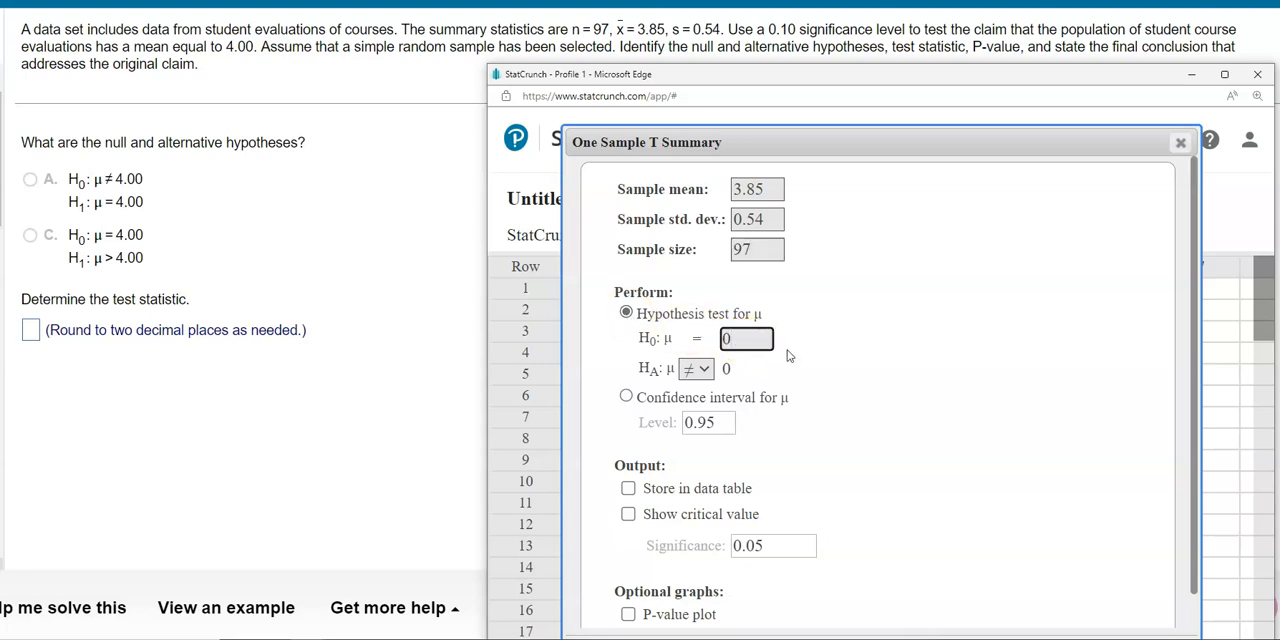
key(BackSpace)
text(4.00)
click(750, 340)
click(760, 339)
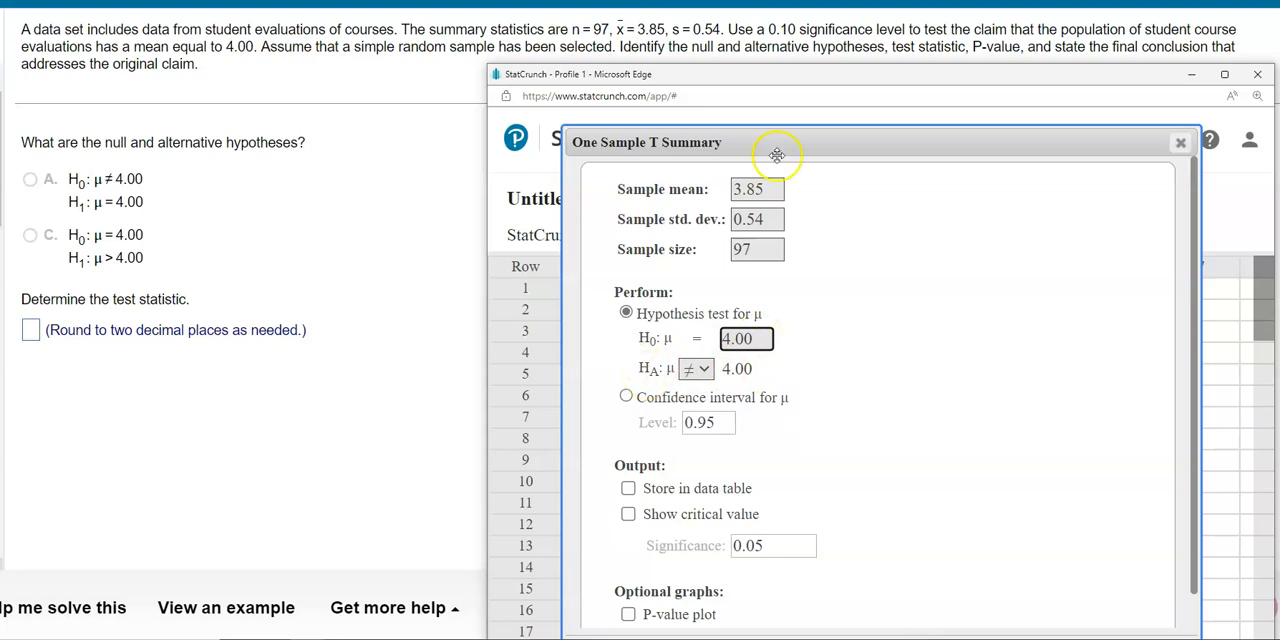
Keep the alternative hypothesis as ≠ to match the problem's H1 and compute the test
drag(883, 72, 585, 347)
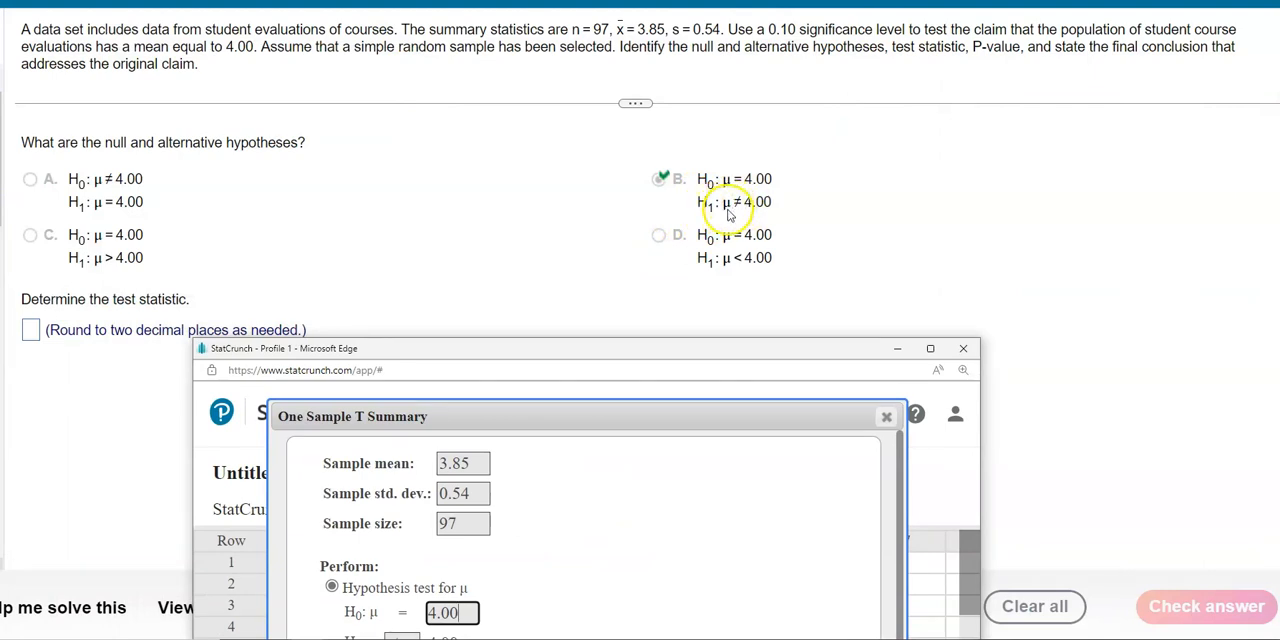
drag(770, 355, 918, 36)
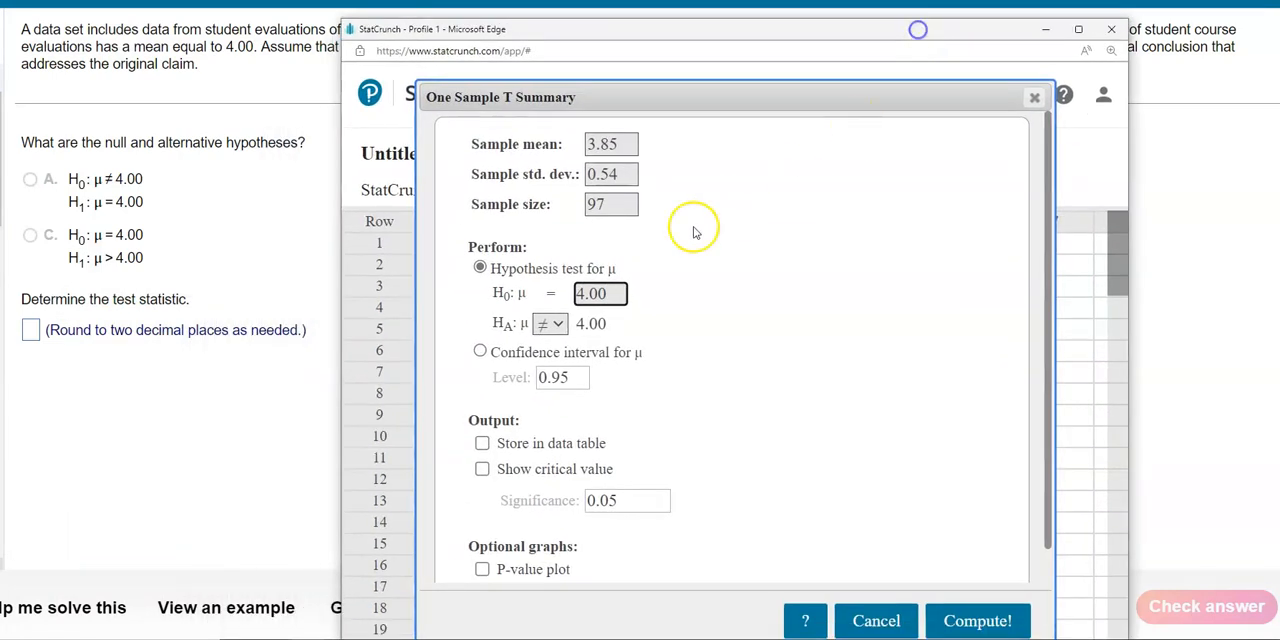
click(552, 326)
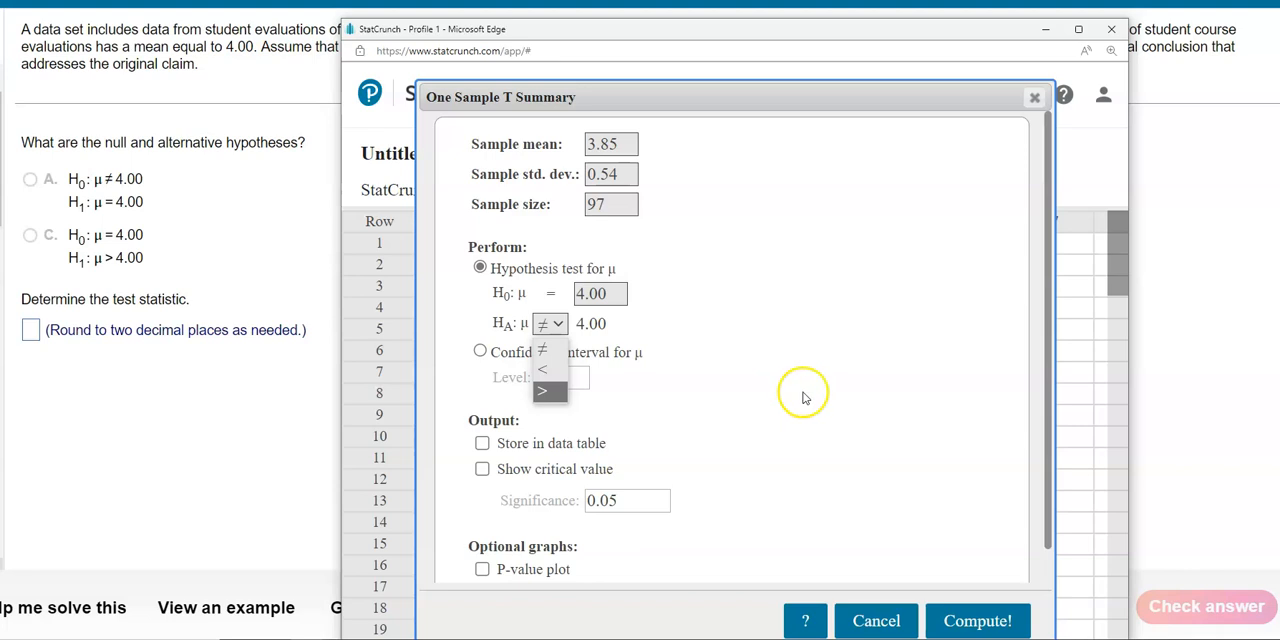
click(978, 621)
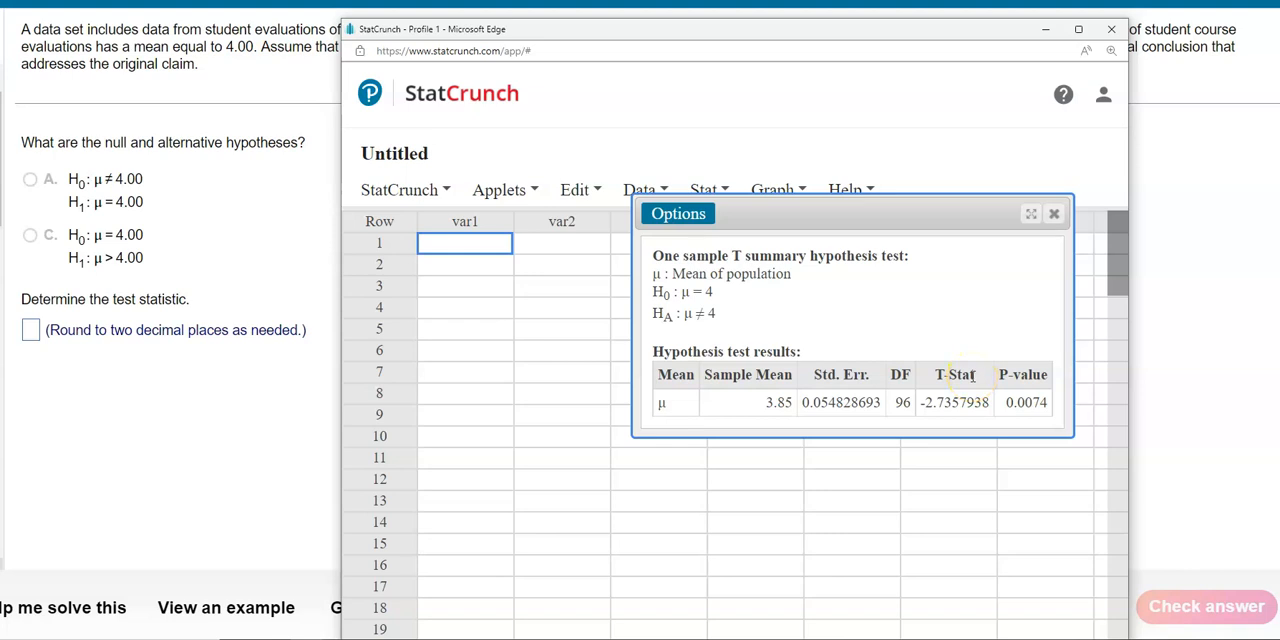
Copy the T-Stat value from the StatCrunch results into the homework's test statistic answer
drag(917, 405, 975, 405)
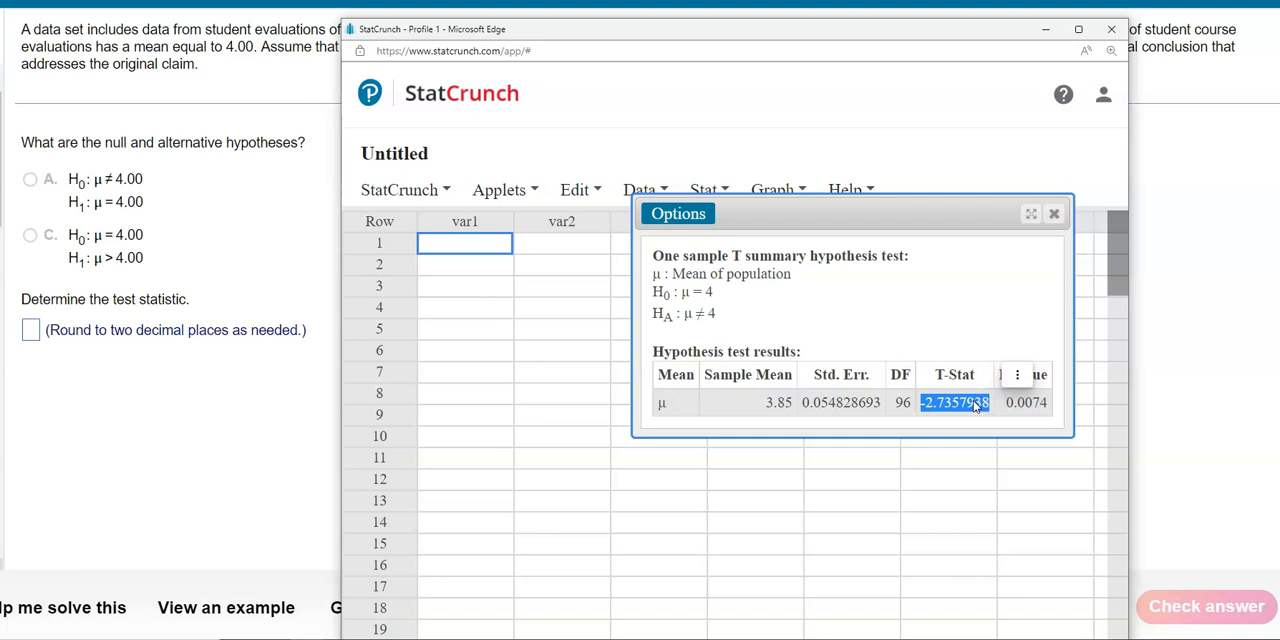
right_click(975, 405)
click(1020, 128)
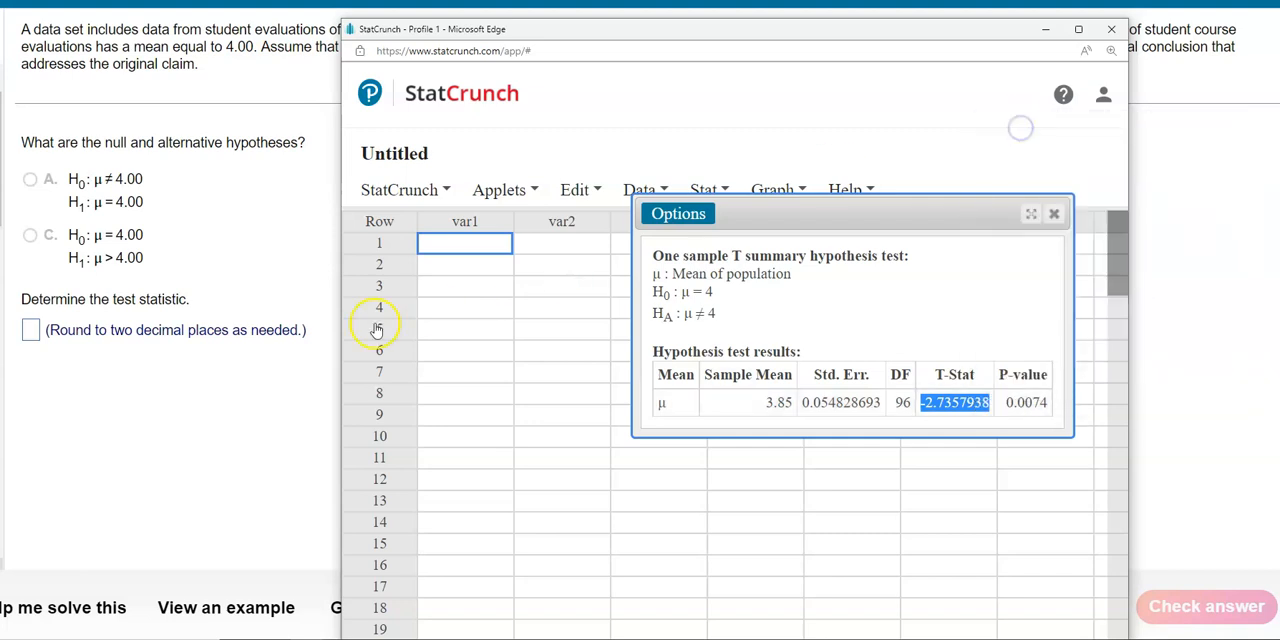
click(31, 331)
right_click(30, 333)
click(30, 335)
key(ctrl+v)
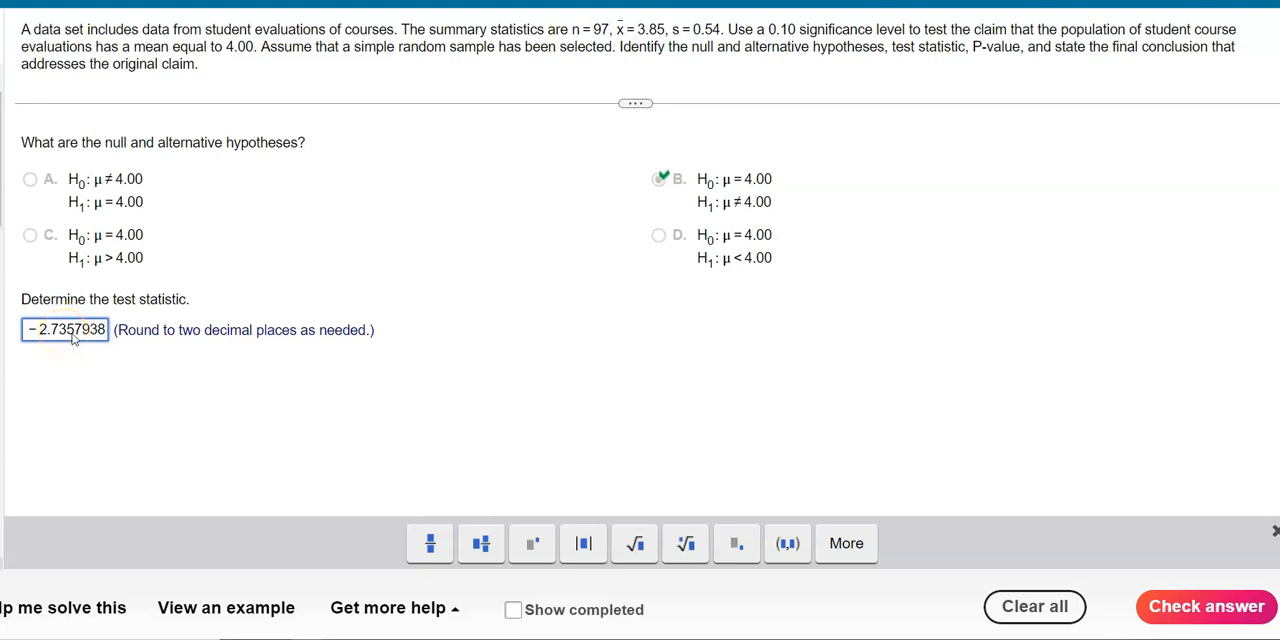
Round the test statistic answer to -2.74, check it and dismiss the feedback
key(BackSpace)
key(BackSpace)
key(BackSpace)
key(BackSpace)
key(BackSpace)
key(BackSpace)
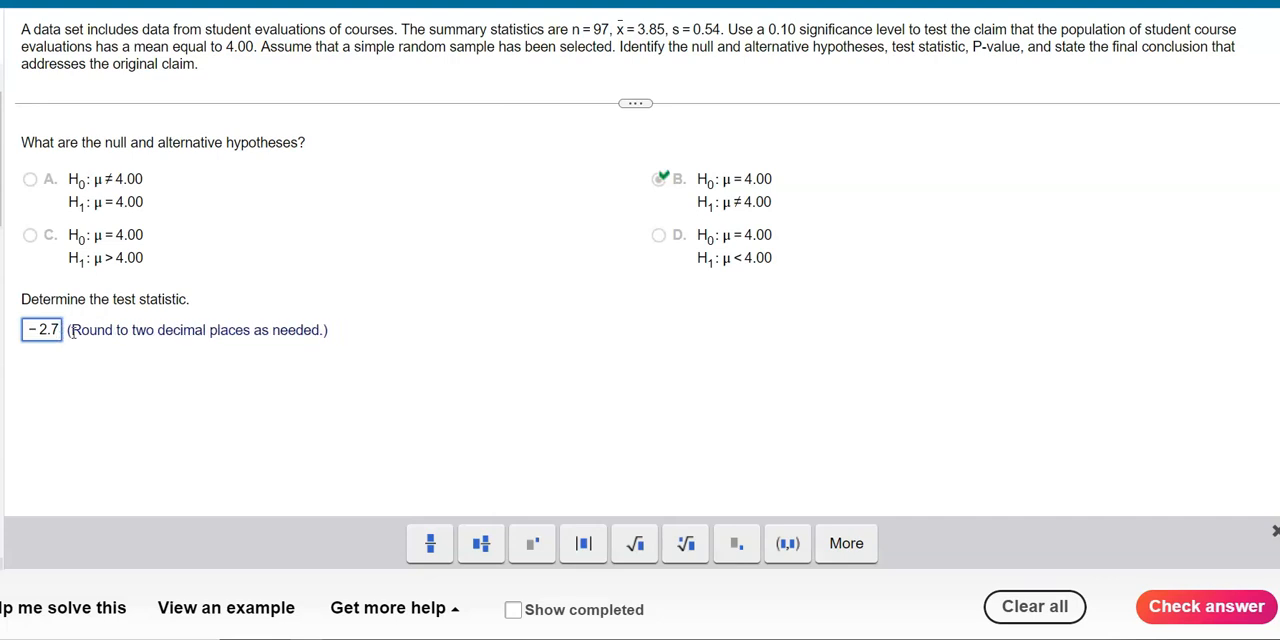
text(4)
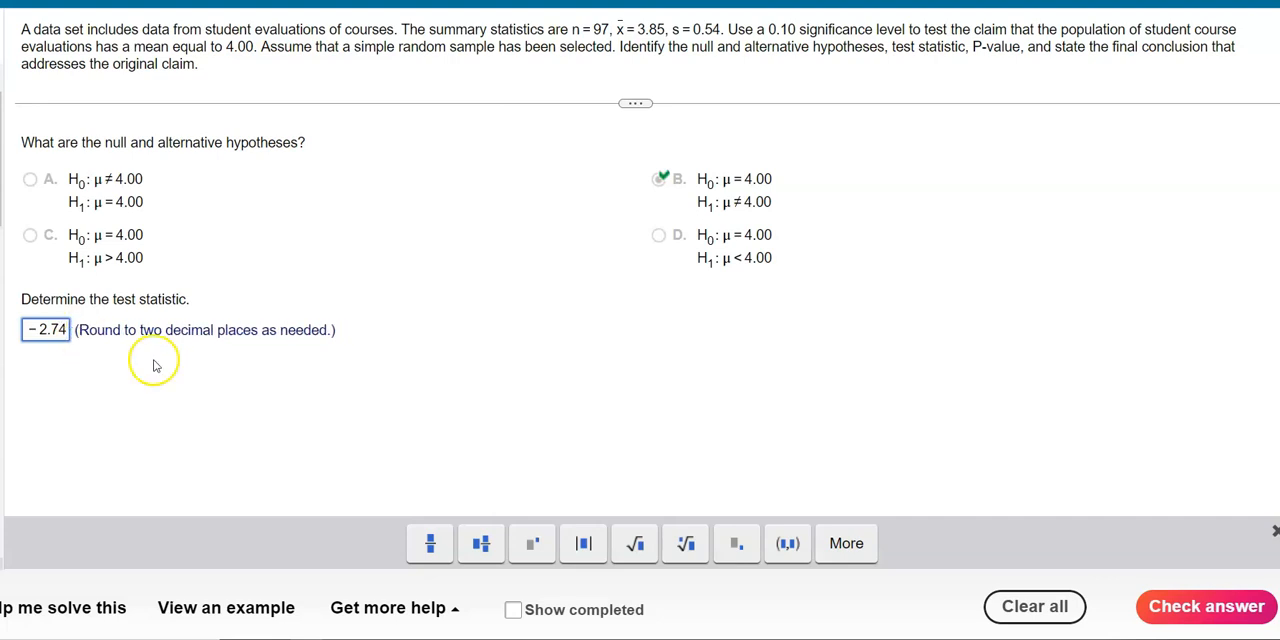
click(1190, 606)
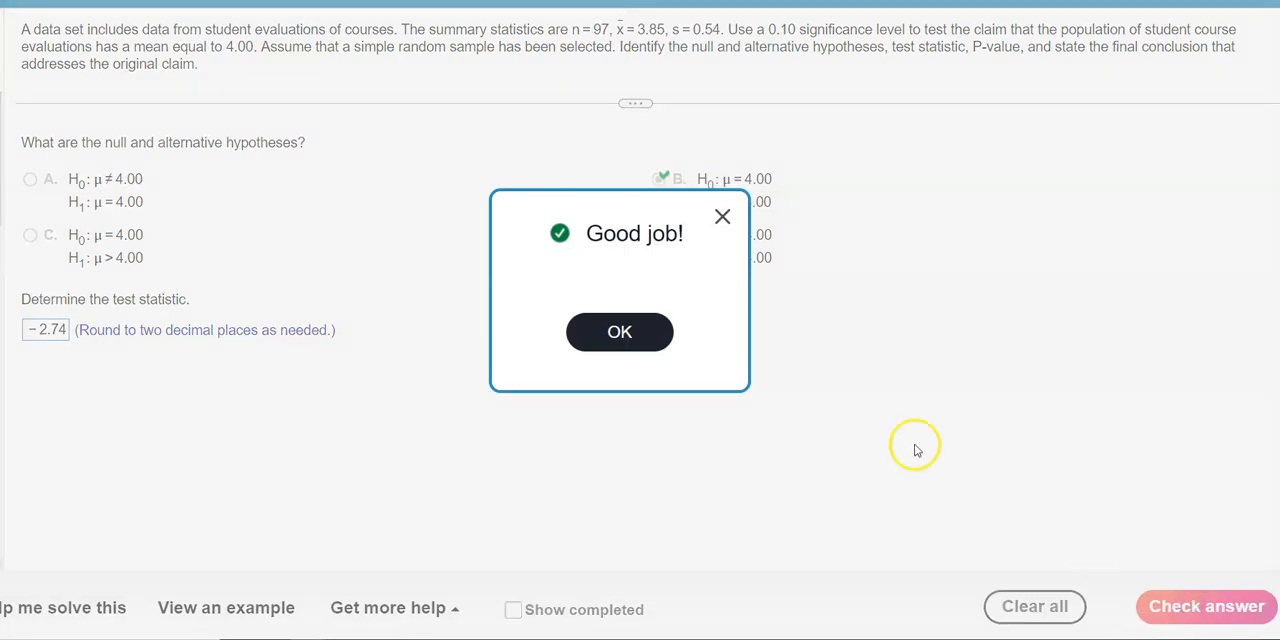
click(640, 336)
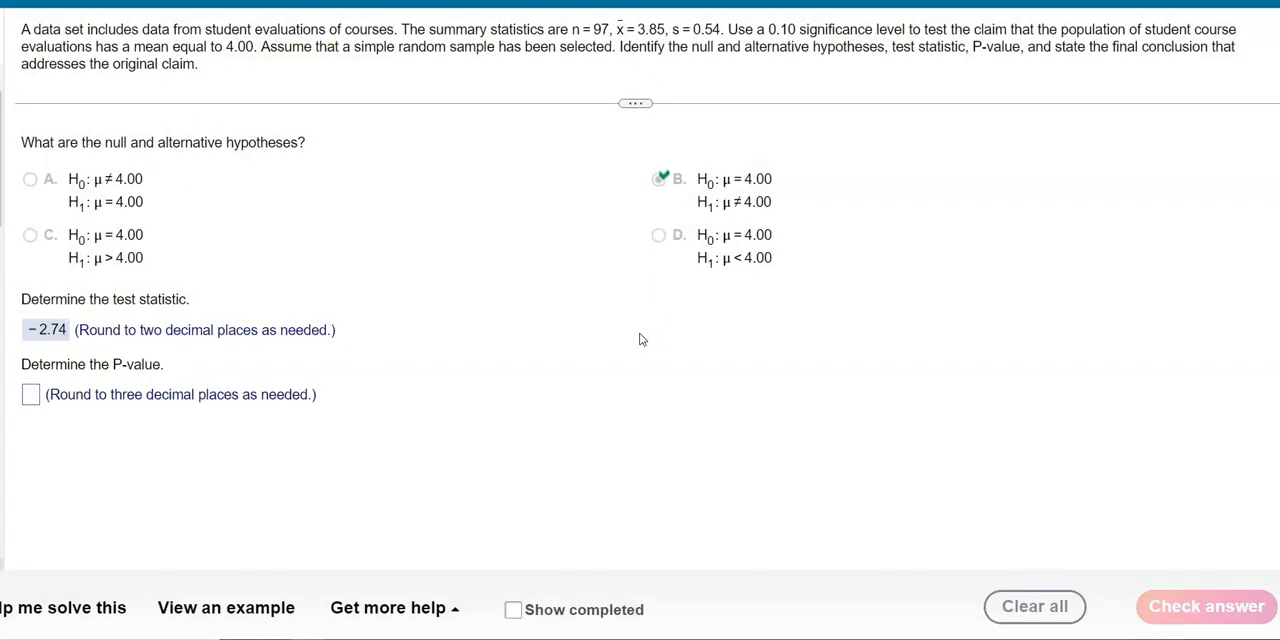
Copy the P-value from the StatCrunch results into the P-value answer and round it to 0.007
key(alt+Tab)
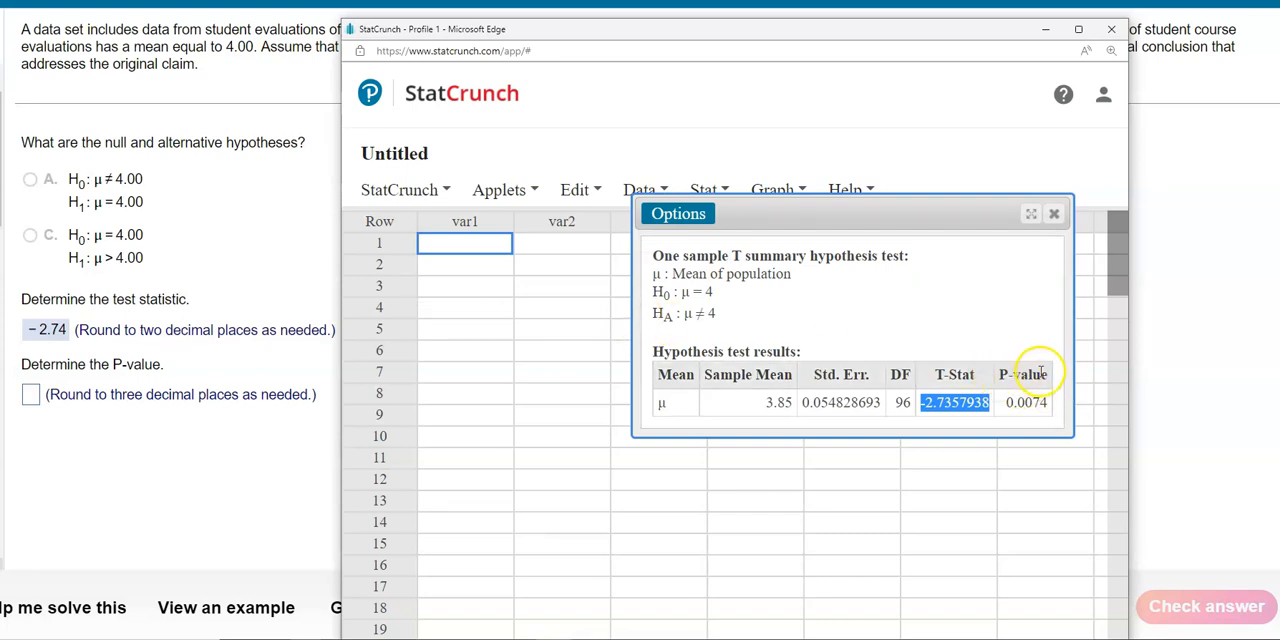
drag(1015, 401, 1050, 404)
right_click(1050, 404)
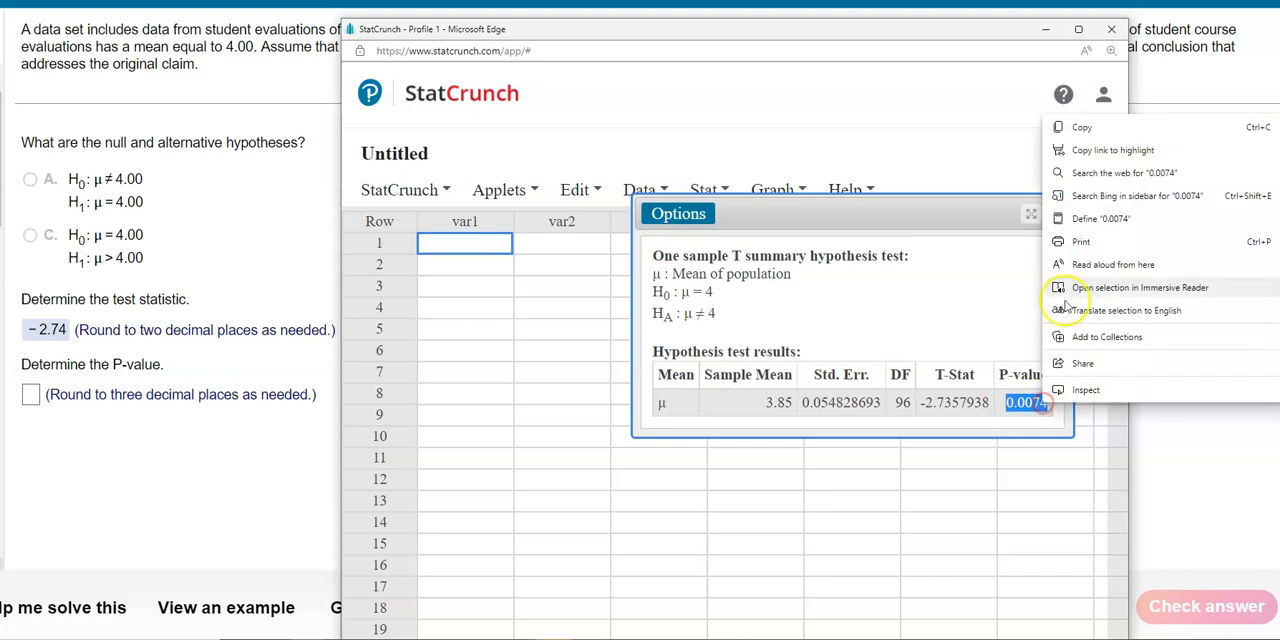
click(1087, 123)
click(36, 395)
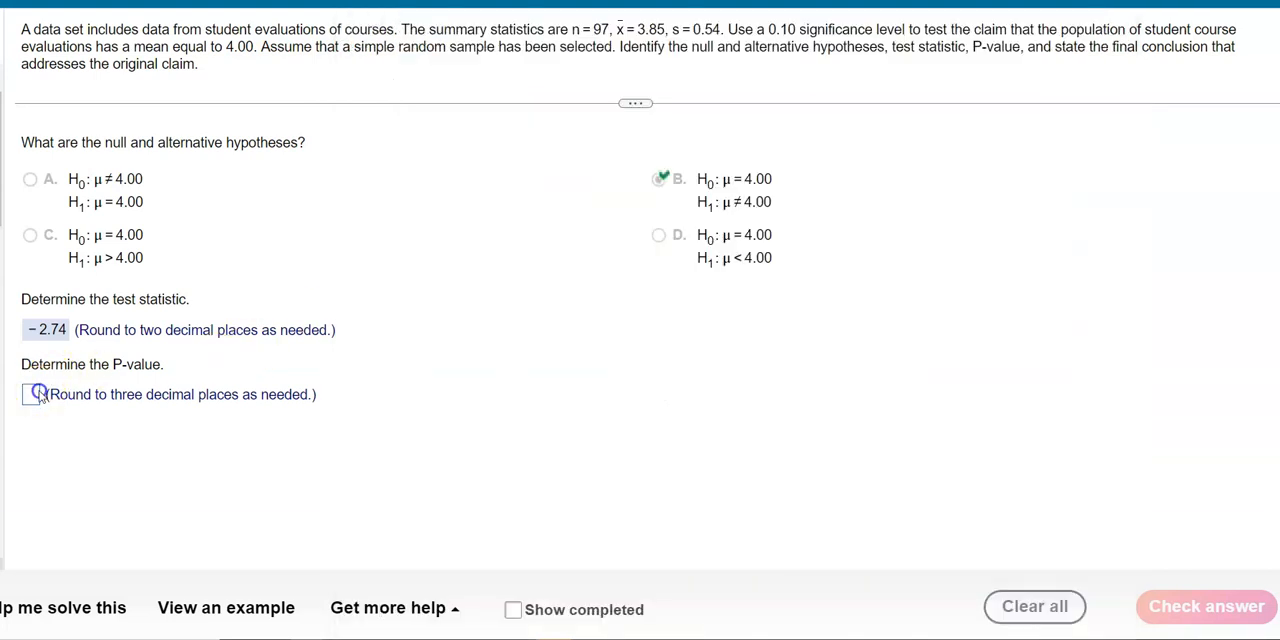
key(ctrl+v)
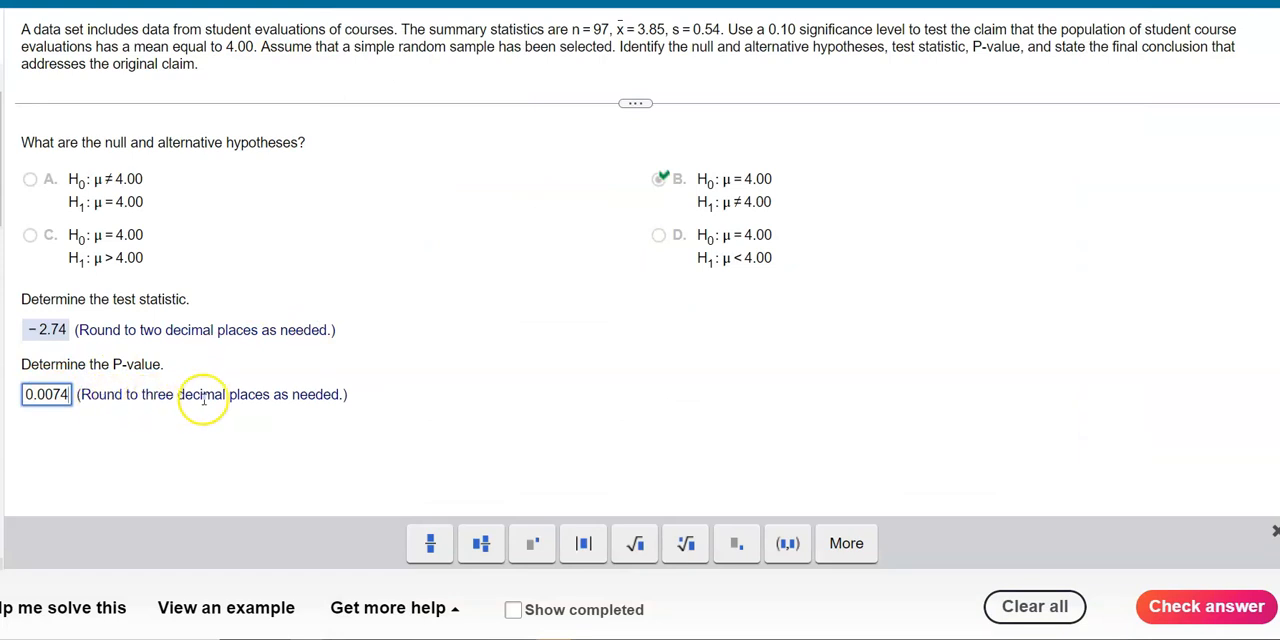
click(52, 403)
key(BackSpace)
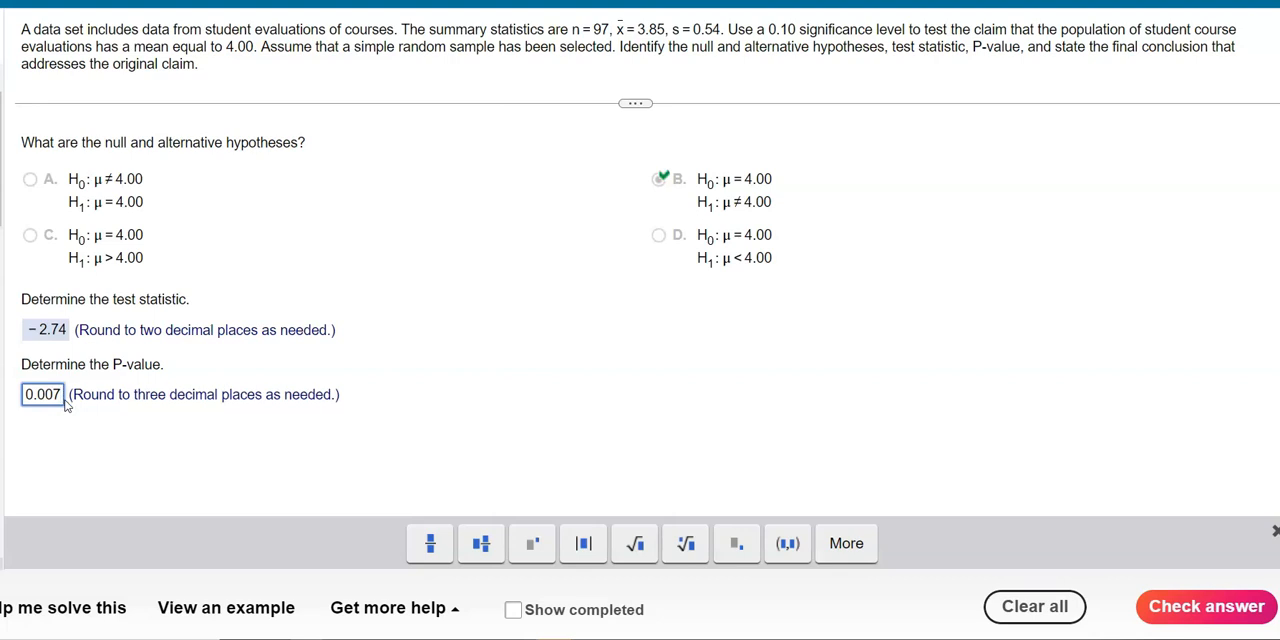
Check the P-value answer of 0.007 and dismiss the feedback
click(1207, 605)
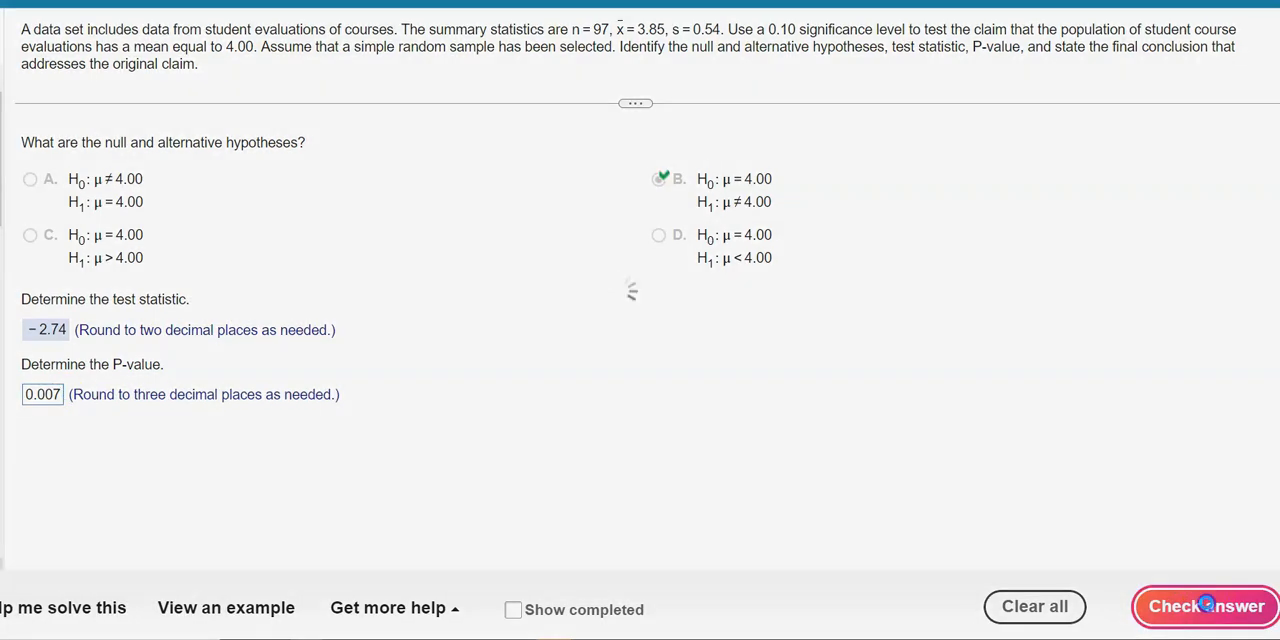
click(620, 333)
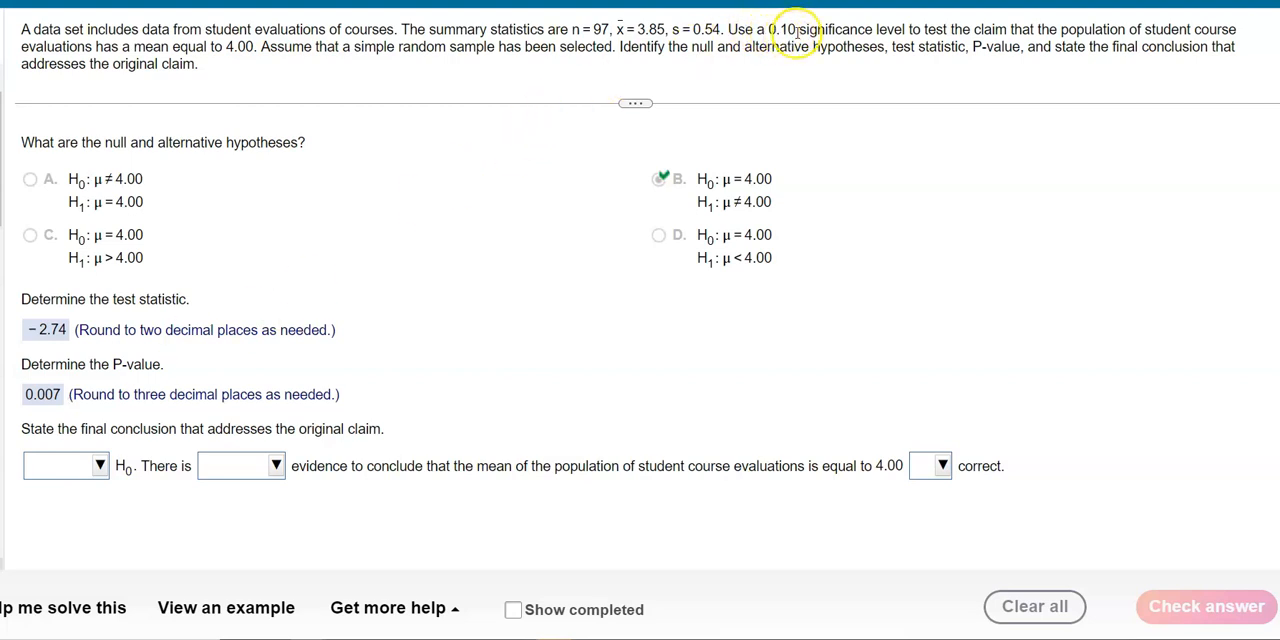
Handwrite a comparison of P = .007 with the significance level α in the blank area beside the P-value answer
mouse_move(553, 364)
mouse_down()
mouse_move(556, 383)
mouse_move(569, 363)
mouse_move(556, 372)
mouse_up()
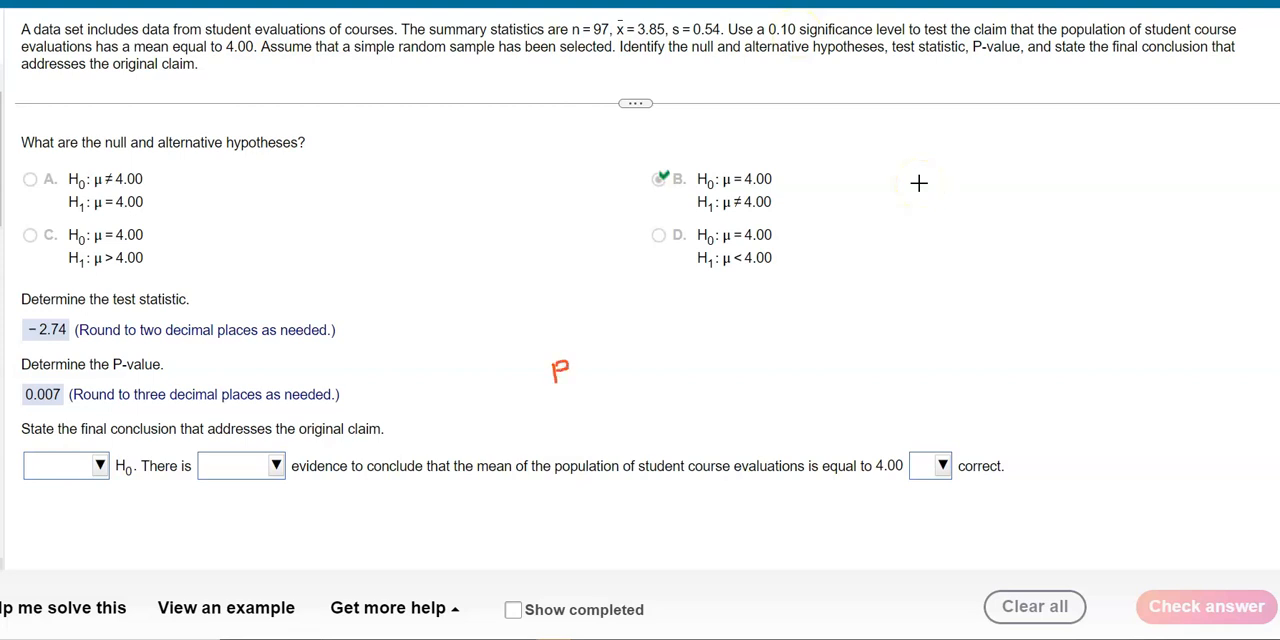
mouse_move(562, 411)
mouse_down()
mouse_move(562, 427)
mouse_move(562, 410)
mouse_move(582, 427)
mouse_move(589, 411)
mouse_move(614, 410)
mouse_move(616, 424)
mouse_up()
key(ctrl+z)
drag(604, 411, 601, 426)
mouse_move(702, 352)
mouse_down()
mouse_move(714, 368)
mouse_move(698, 364)
mouse_move(716, 350)
mouse_up()
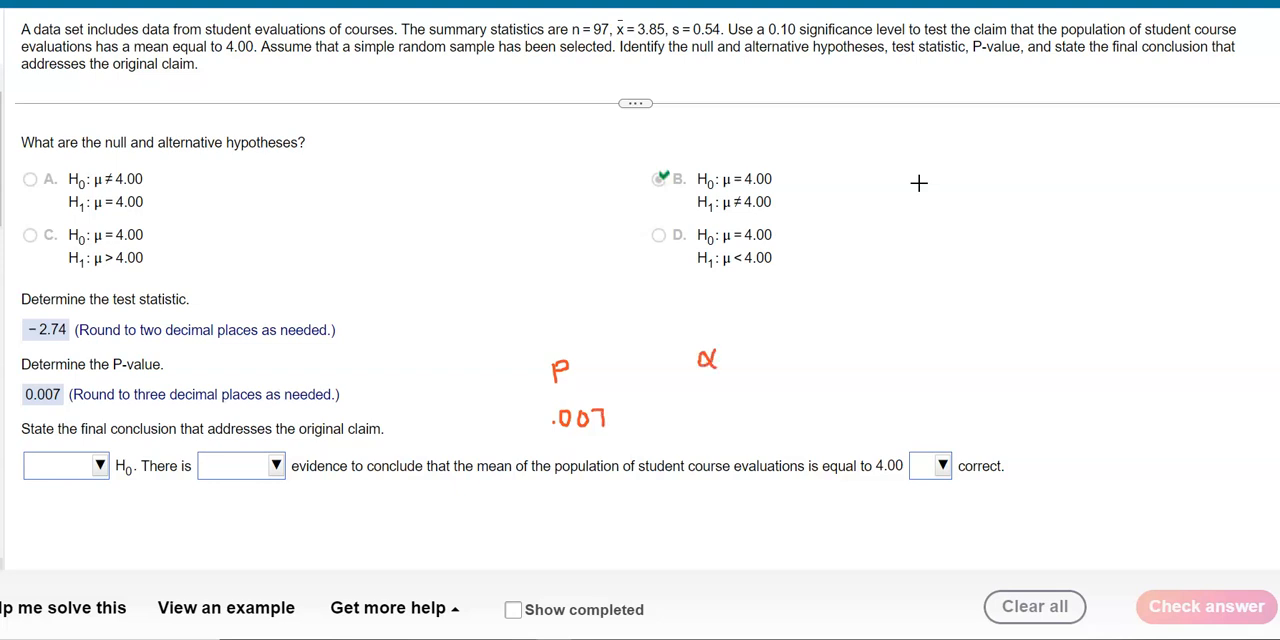
mouse_move(713, 405)
mouse_down()
mouse_move(713, 422)
mouse_move(729, 403)
mouse_up()
mouse_move(658, 401)
mouse_down()
mouse_move(637, 413)
mouse_move(666, 423)
mouse_up()
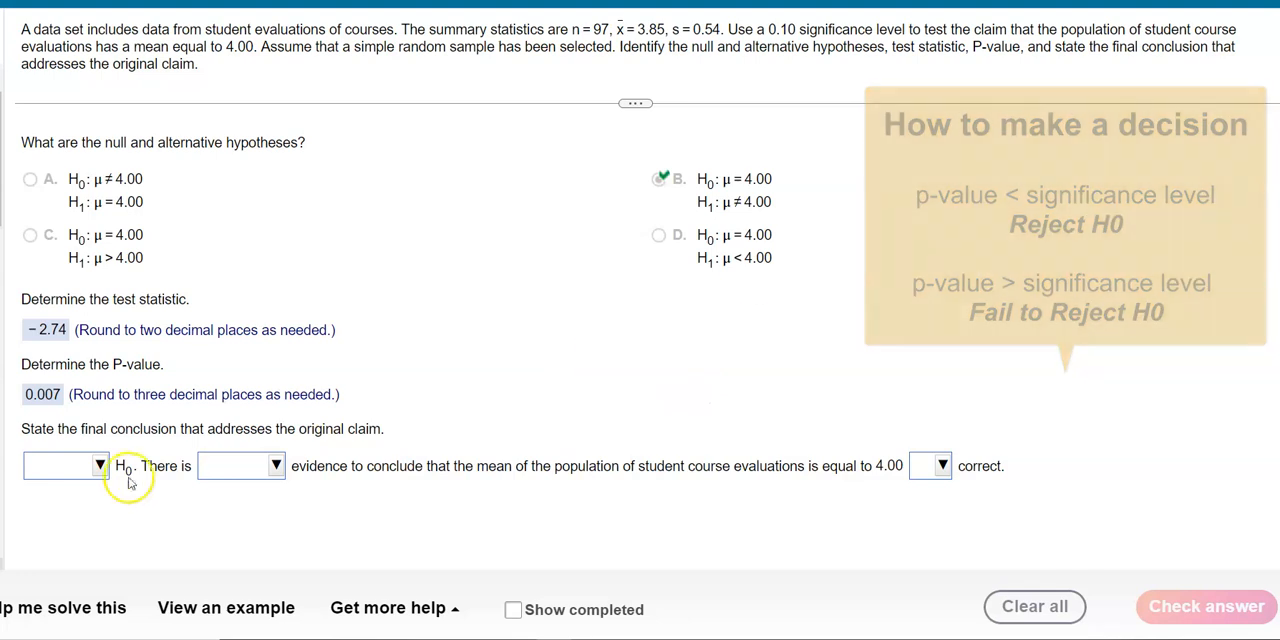
Choose "Reject" for the H0 decision in the final conclusion
click(100, 465)
click(96, 552)
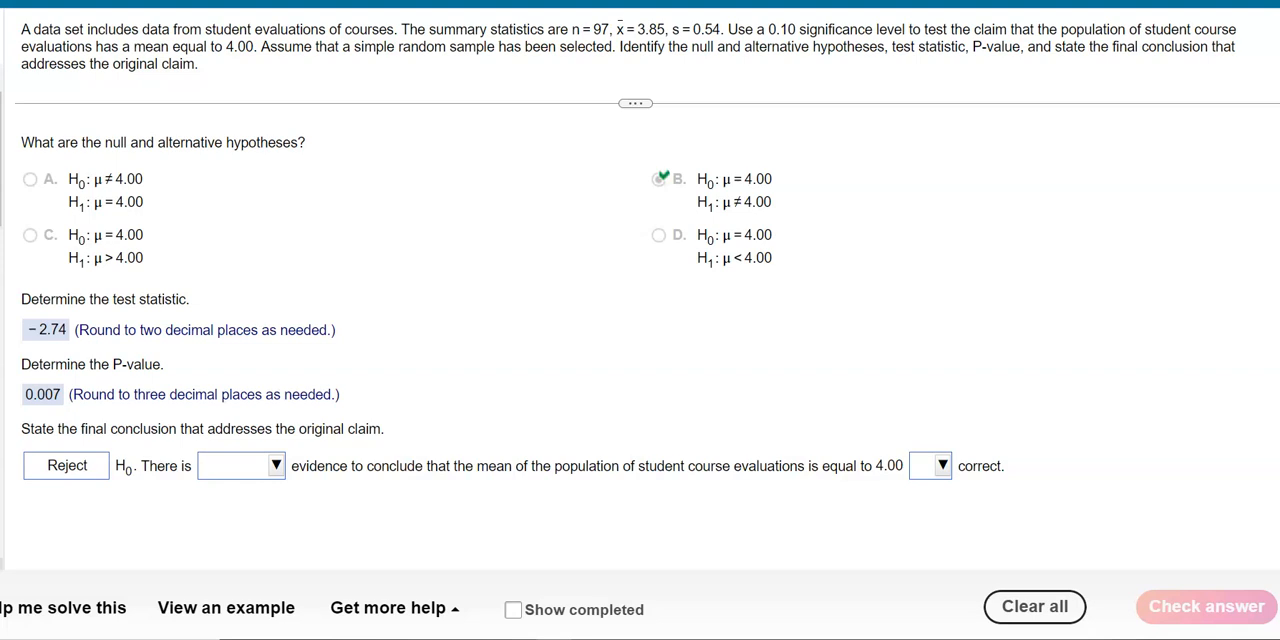
Label H0 in option B as "claim", cross it out, circle H1: μ ≠ 4.00, and clear the annotations
drag(798, 174, 879, 184)
drag(703, 168, 772, 186)
drag(714, 190, 770, 170)
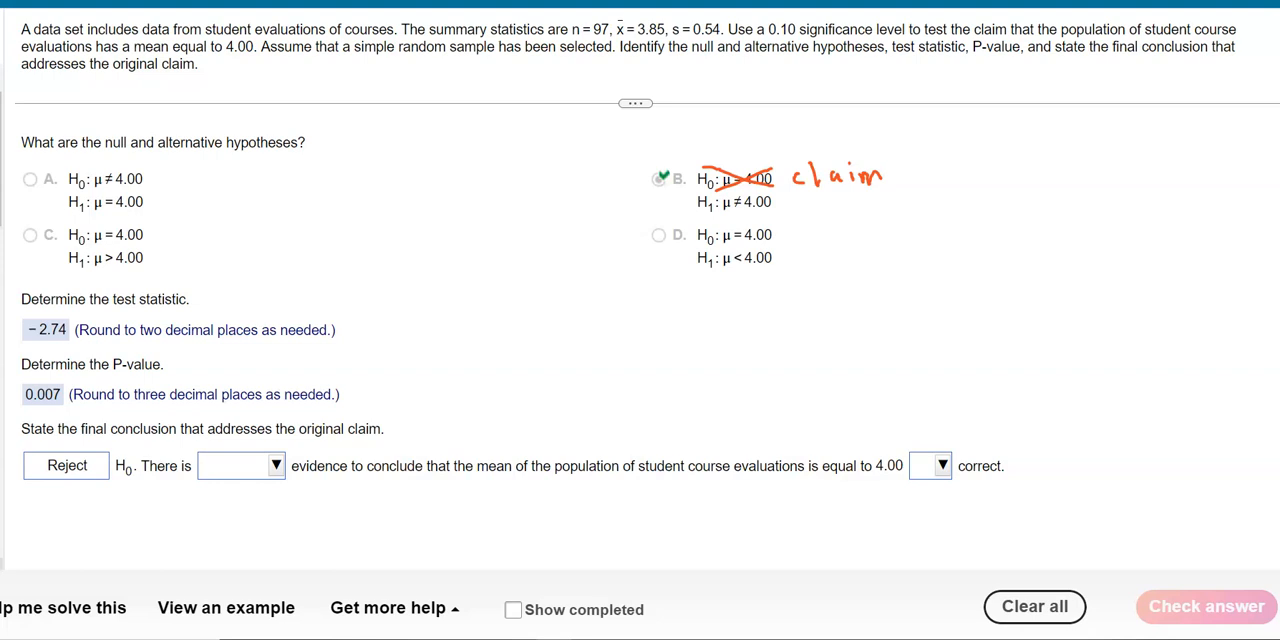
mouse_move(742, 189)
mouse_down()
mouse_move(688, 206)
mouse_move(774, 212)
mouse_move(784, 199)
mouse_move(733, 188)
mouse_up()
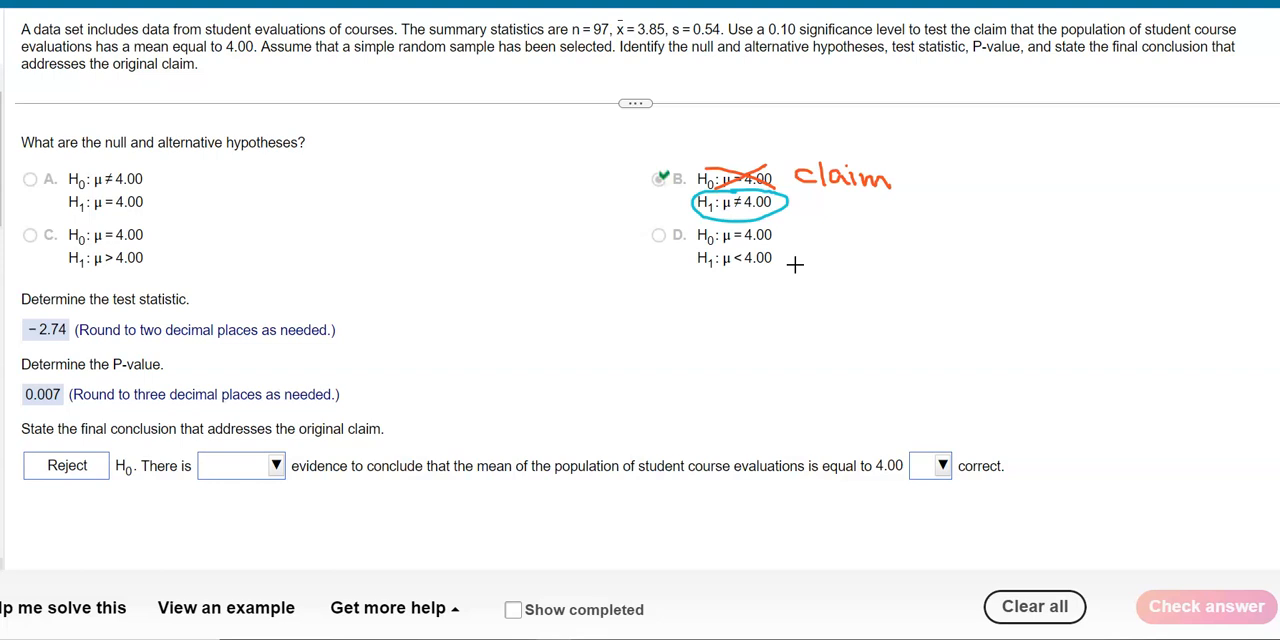
key(Escape)
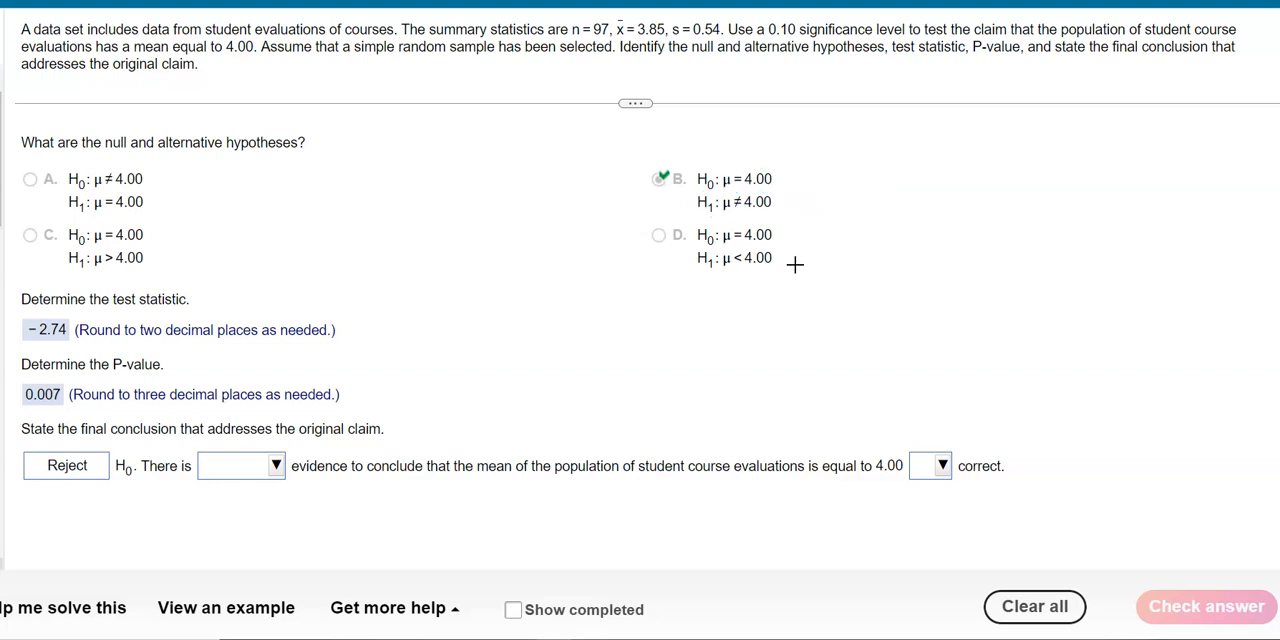
Complete the conclusion with "sufficient" for the evidence and "is not" for whether the mean of 4.00 is correct
click(313, 463)
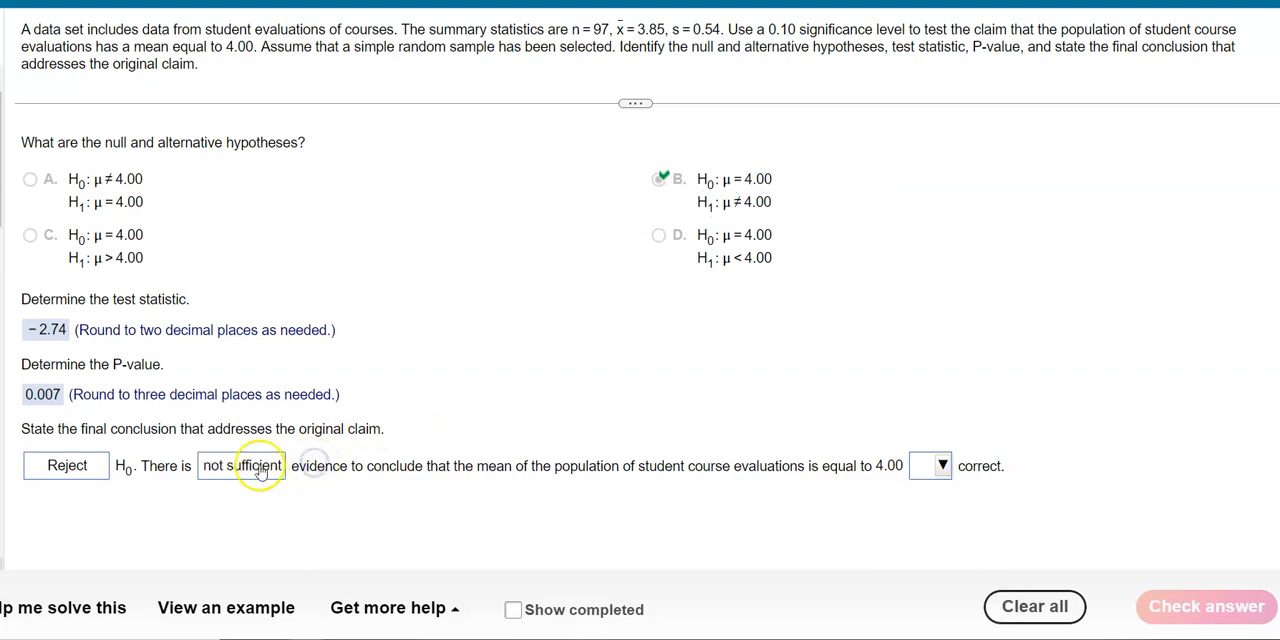
click(262, 470)
click(265, 551)
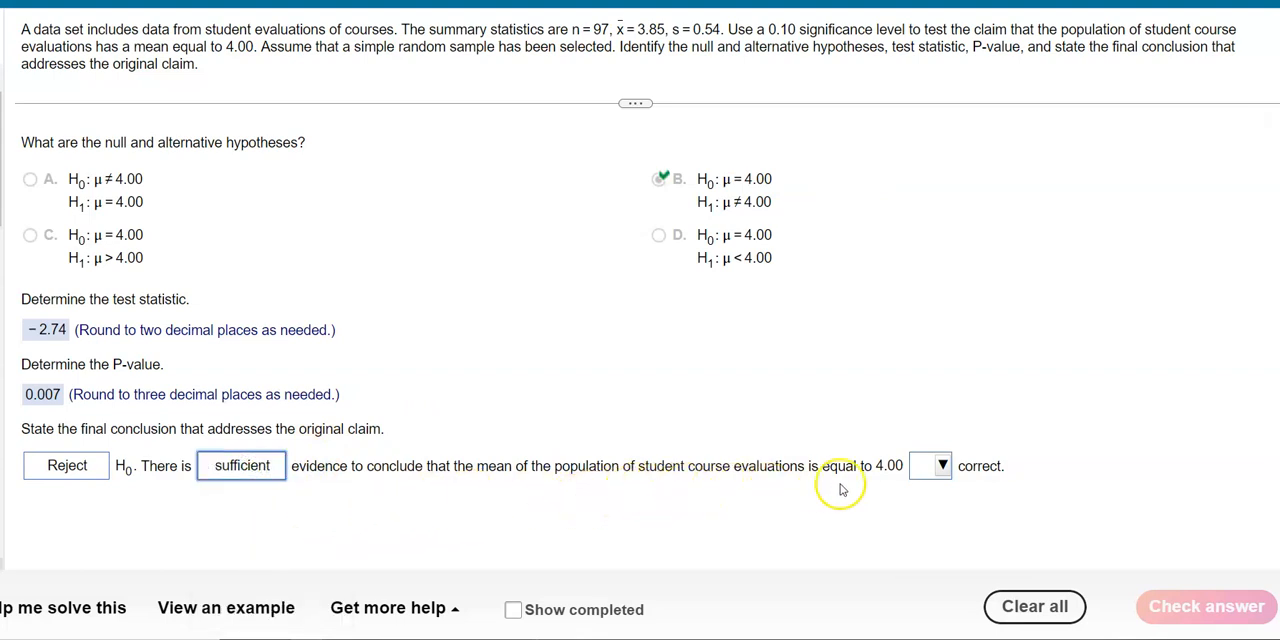
click(943, 467)
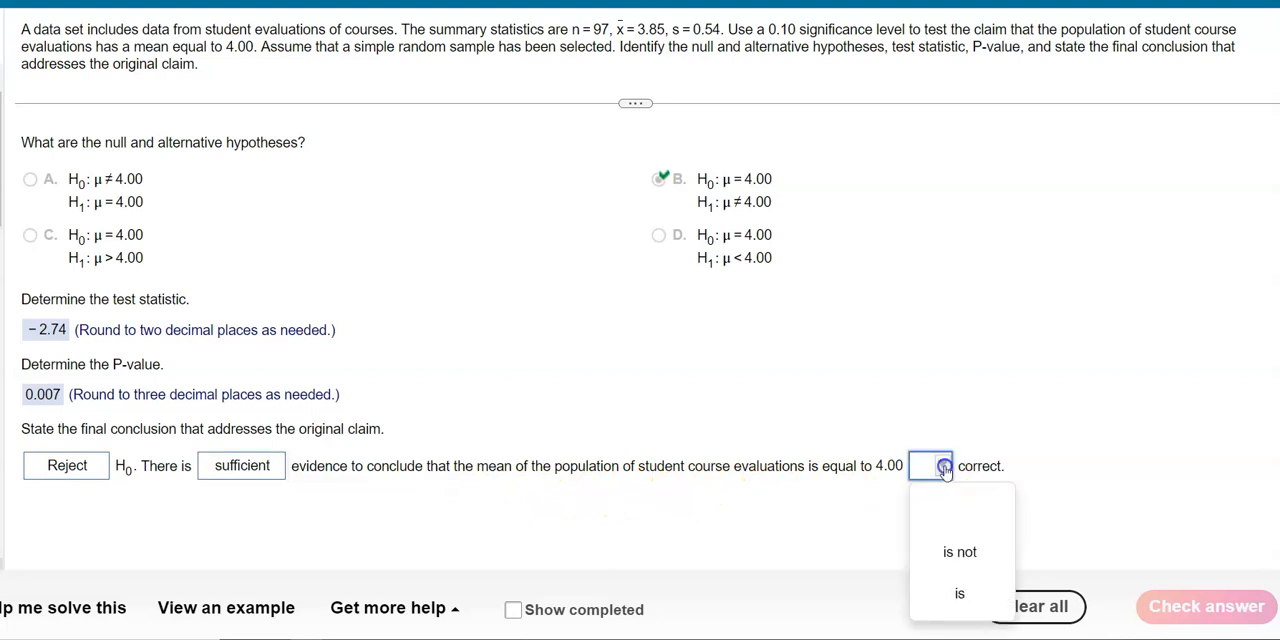
click(959, 546)
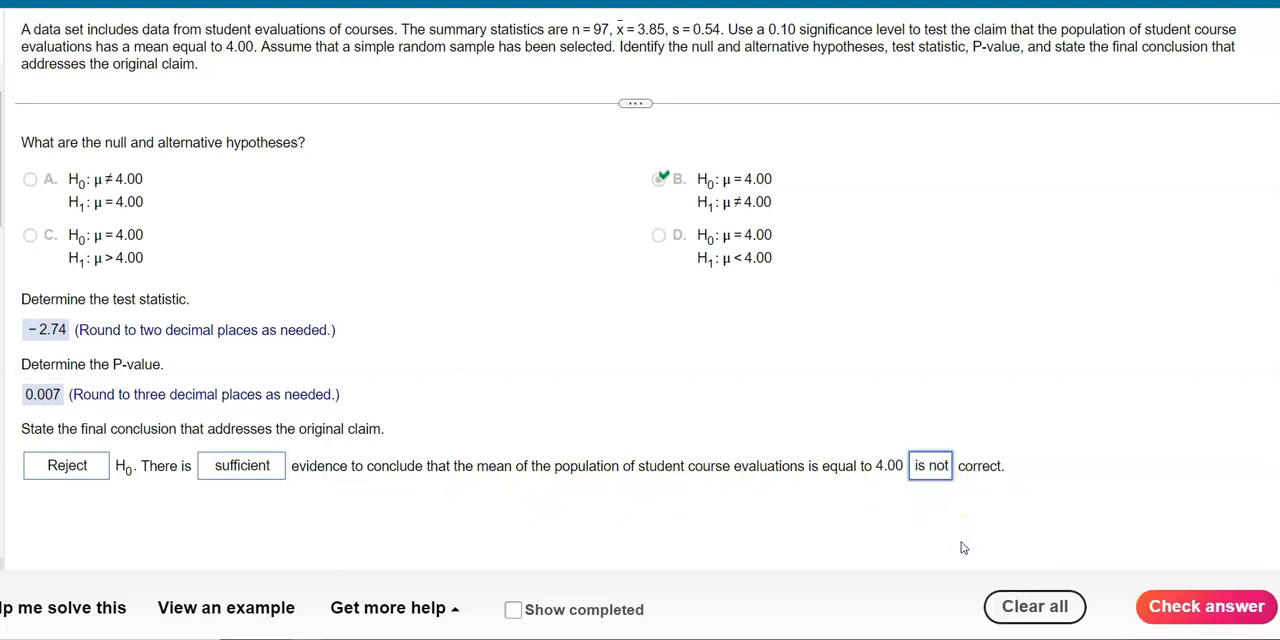